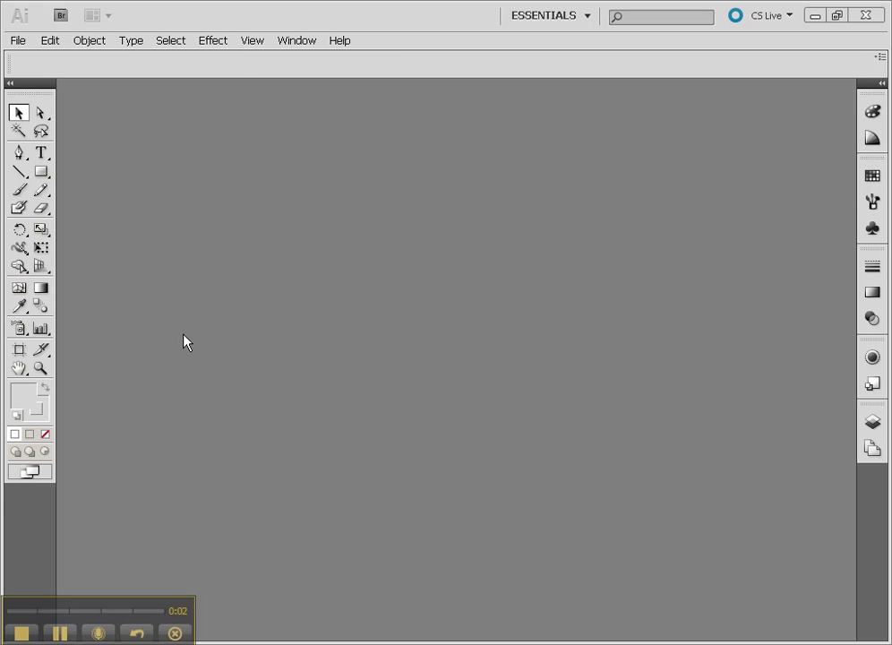
- Create a new 1024 × 768 px document
left_click(16, 40)
left_click(49, 56)
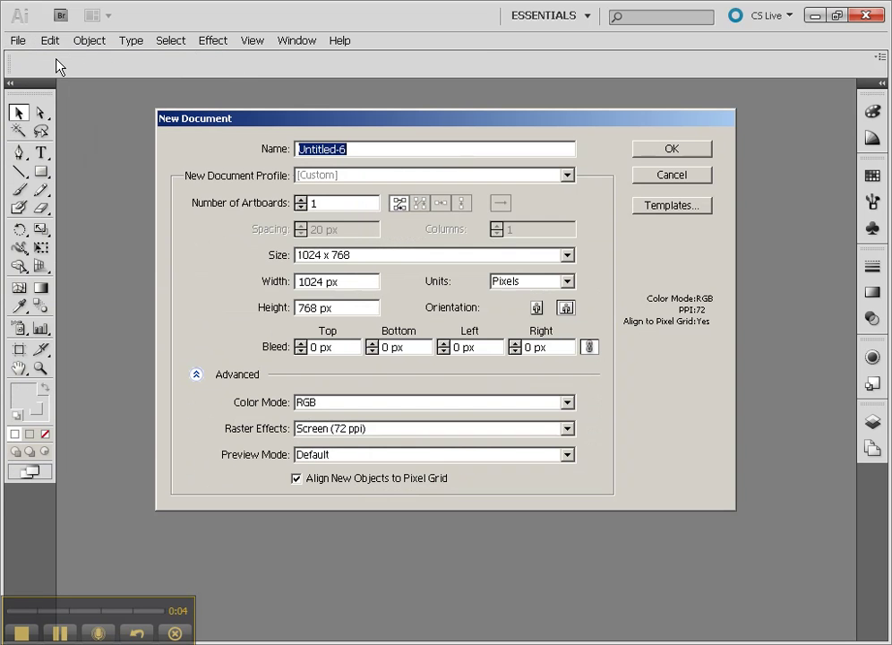
left_click(651, 152)
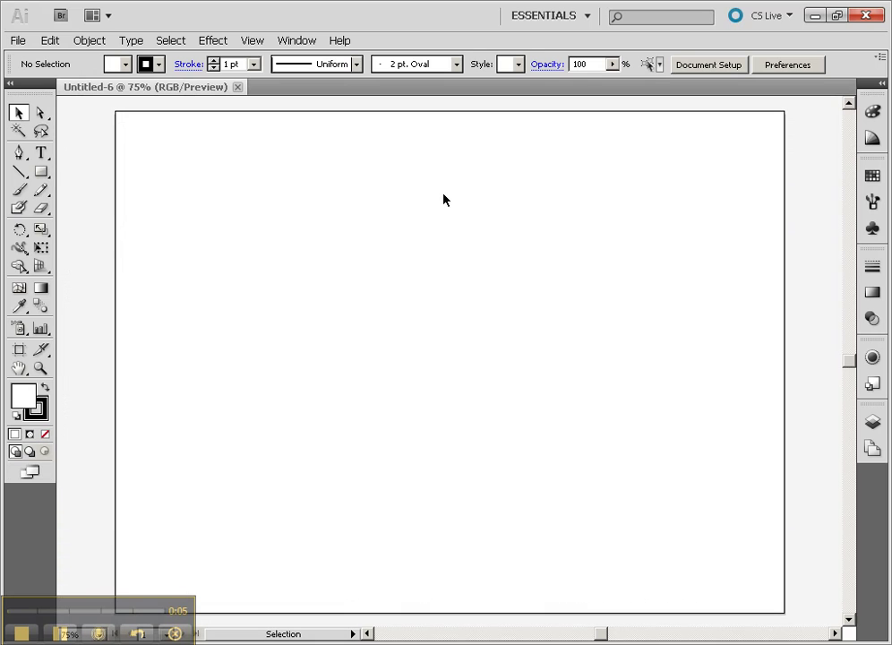
- Draw a 300 × 300 px square with the Rectangle tool's size dialog
left_click(40, 173)
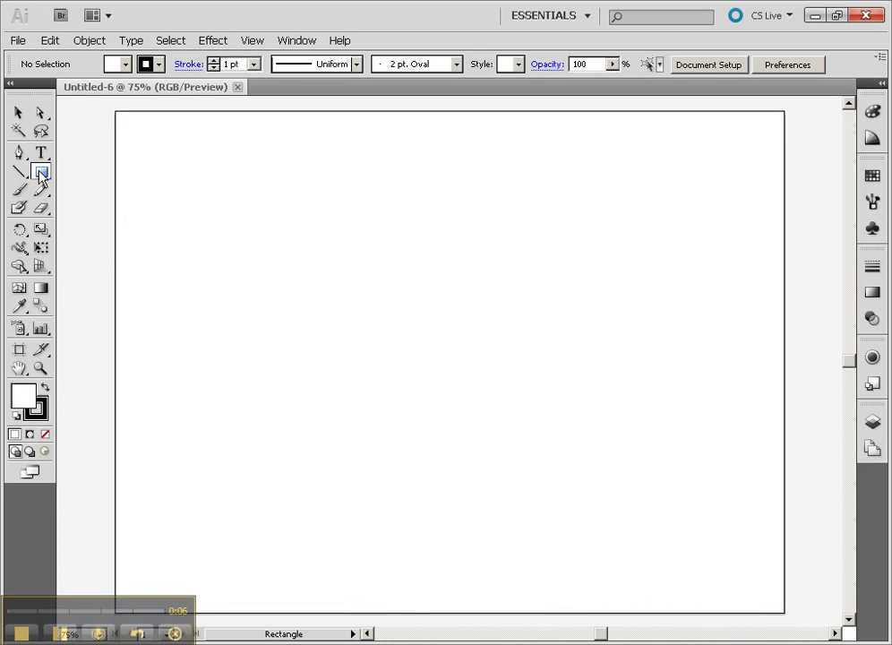
left_click(272, 277)
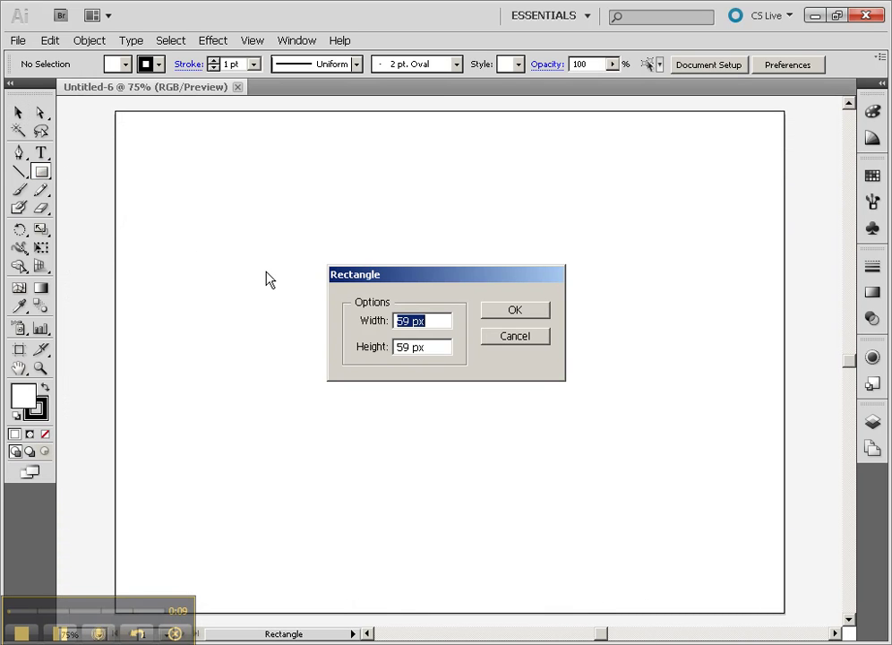
type("300")
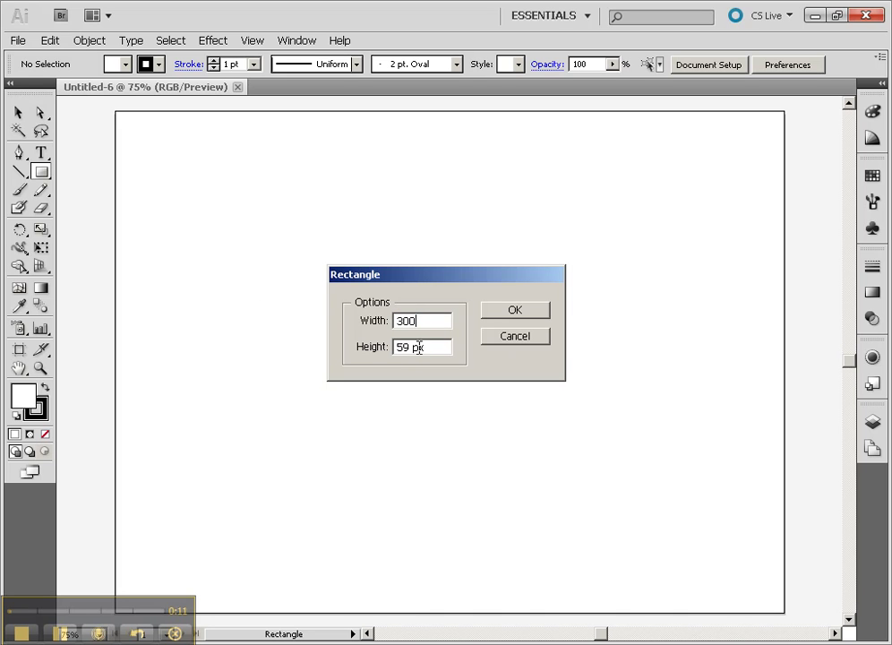
key("Tab")
type("3")
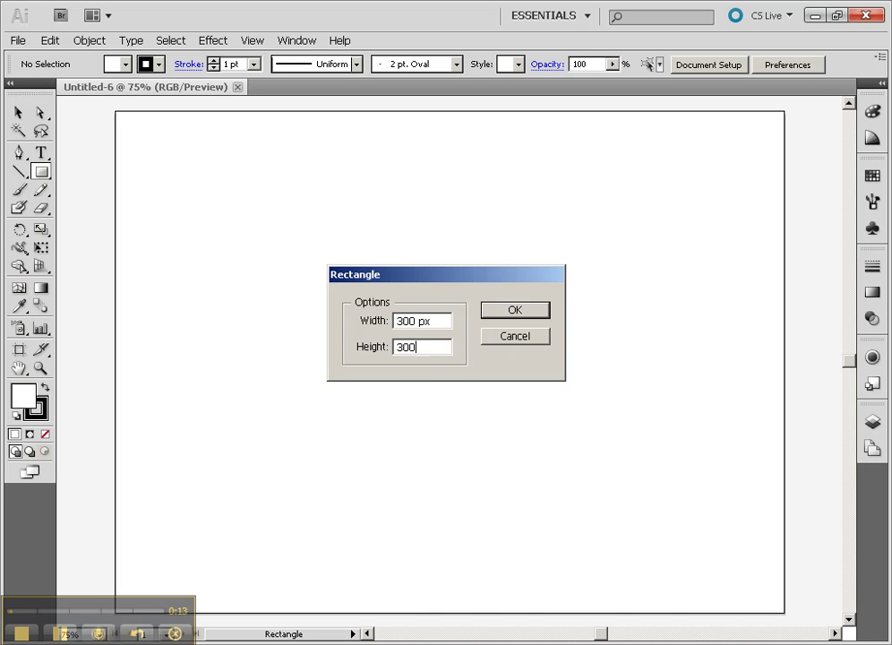
key("Return")
- Move the square slightly up and left and set its stroke to None
left_click(18, 112)
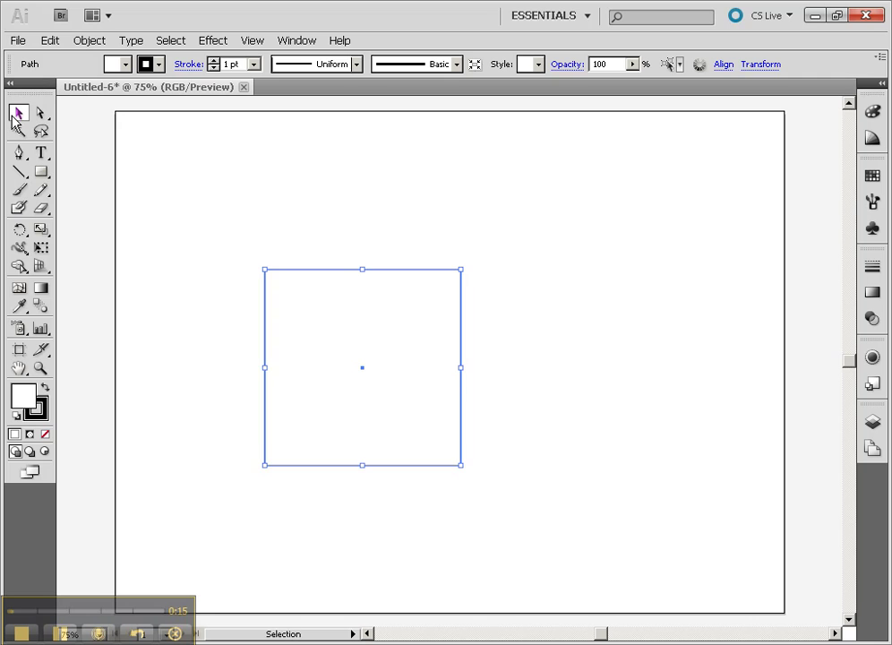
left_click_drag(399, 367, 362, 325)
left_click(36, 409)
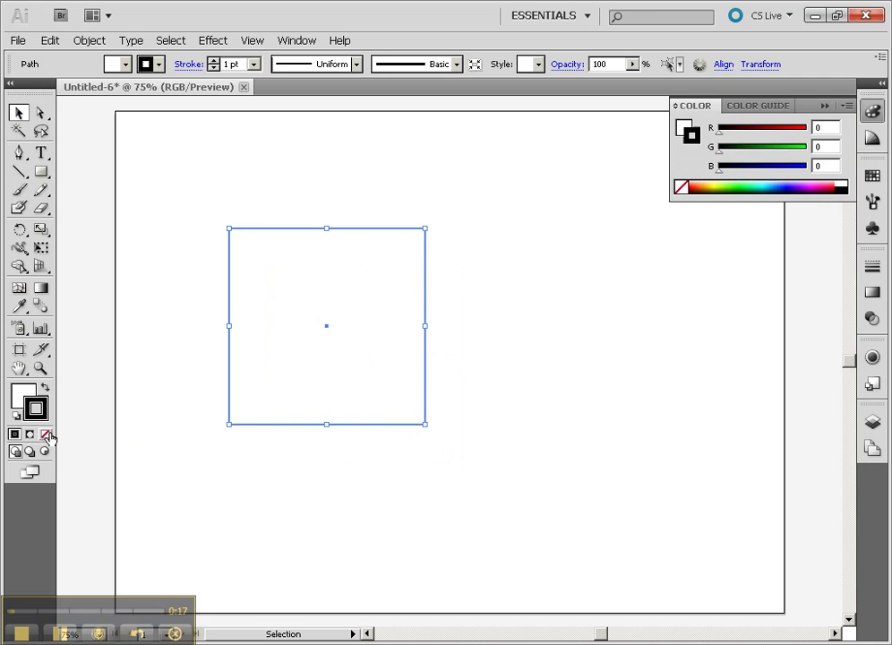
left_click(45, 434)
- Fill the square with a medium green swatch after trying other greens
left_click(23, 396)
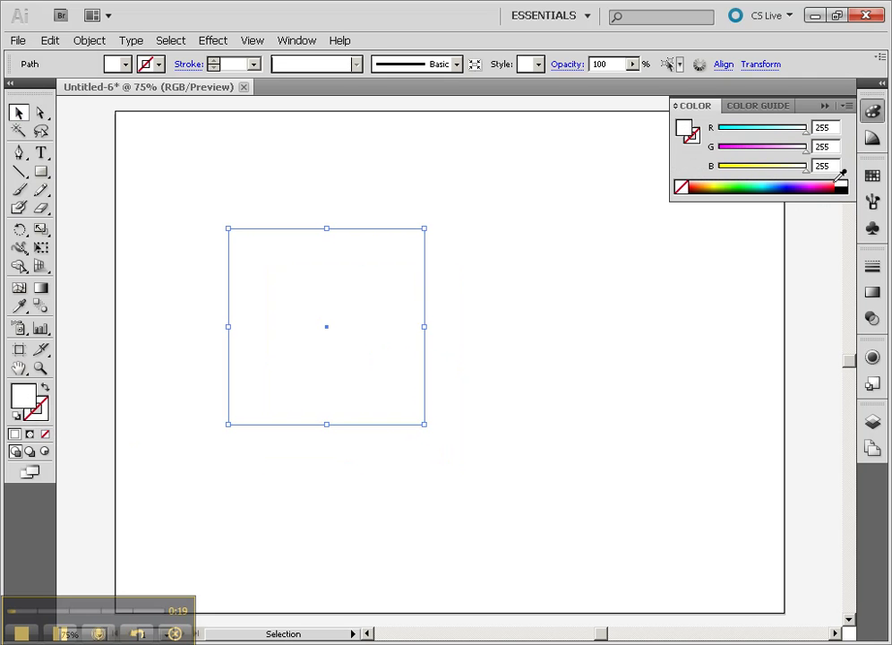
left_click_drag(733, 179, 722, 178)
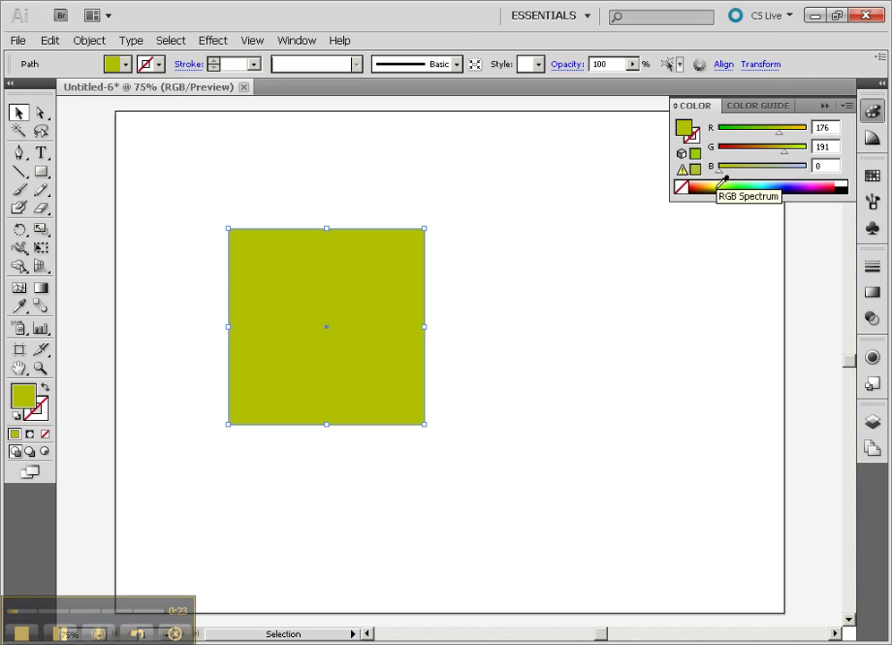
left_click(724, 179)
left_click(726, 178)
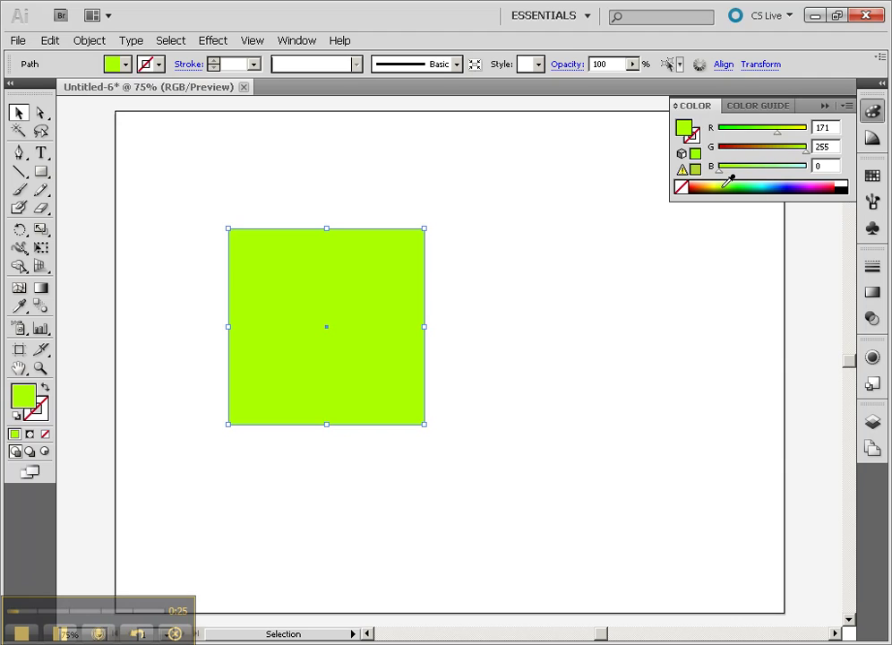
left_click(873, 176)
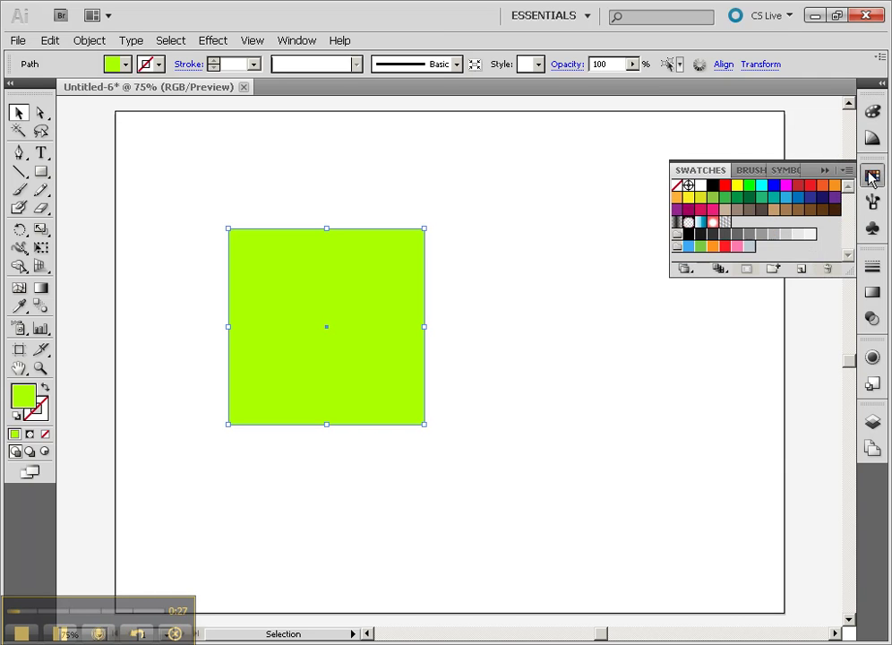
left_click(714, 197)
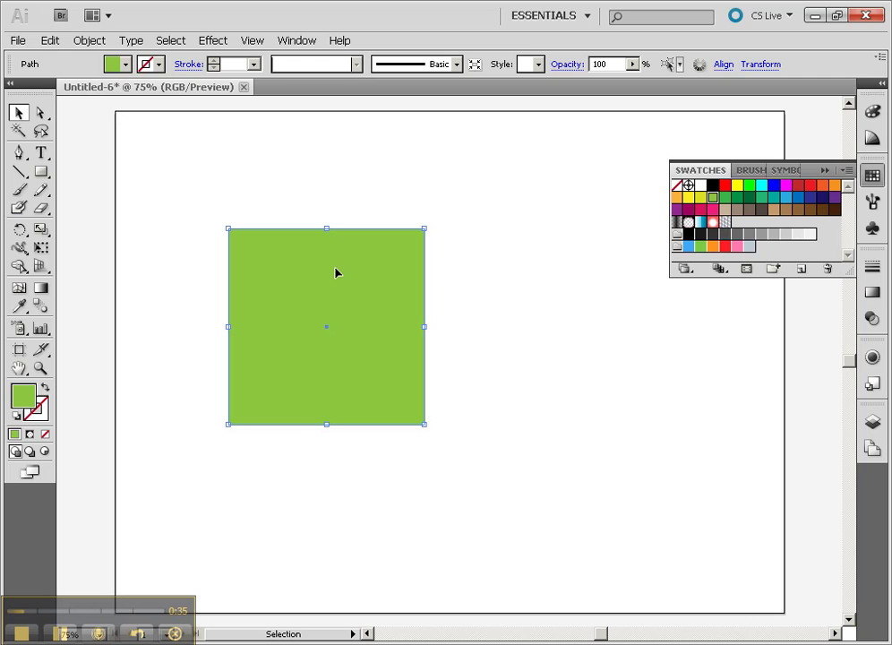
- Apply 3D Extrude & Bevel with preview, 300 pt depth, rotated to 44°, -32°, -5°
left_click(212, 41)
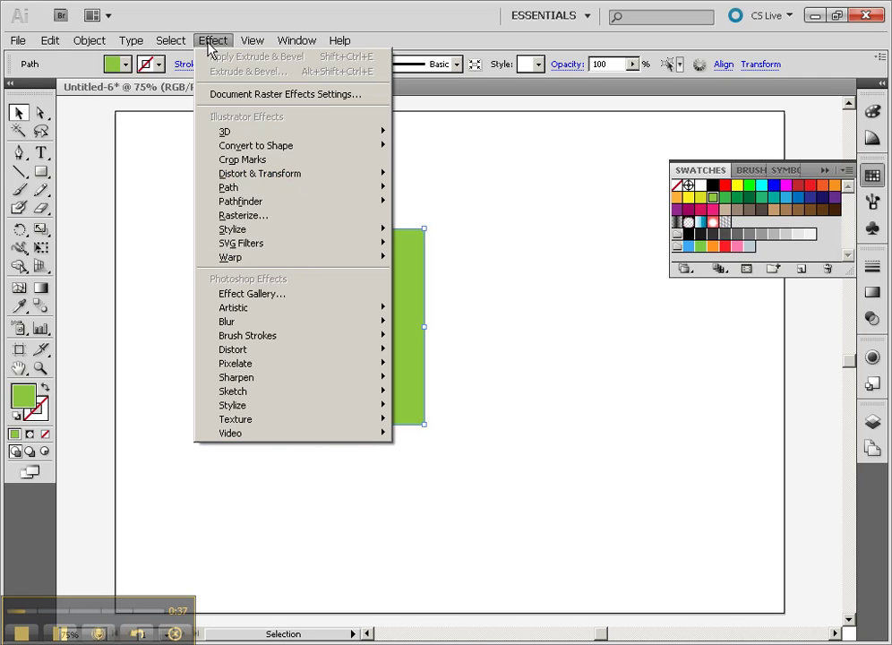
mouse_move(243, 135)
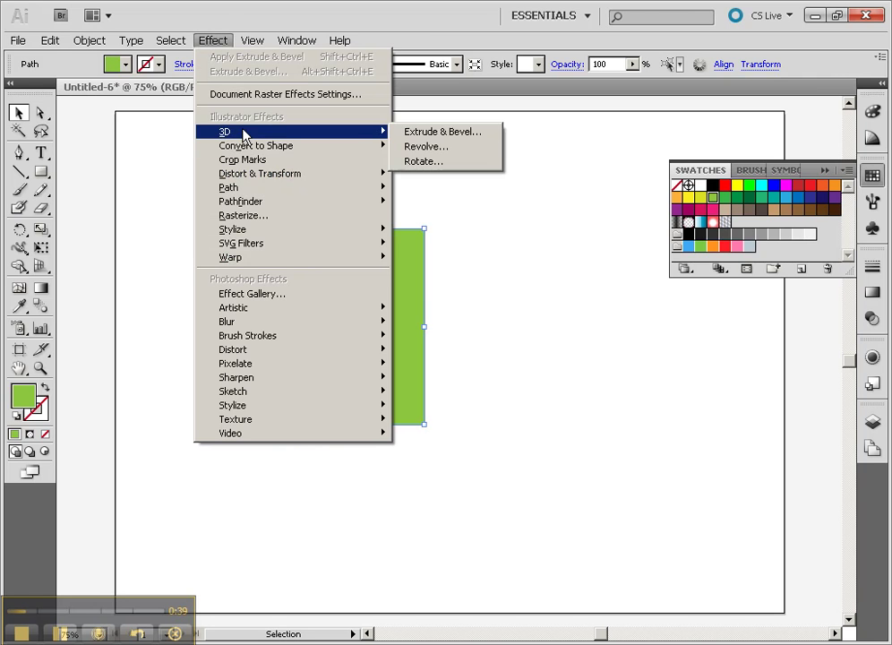
left_click(430, 135)
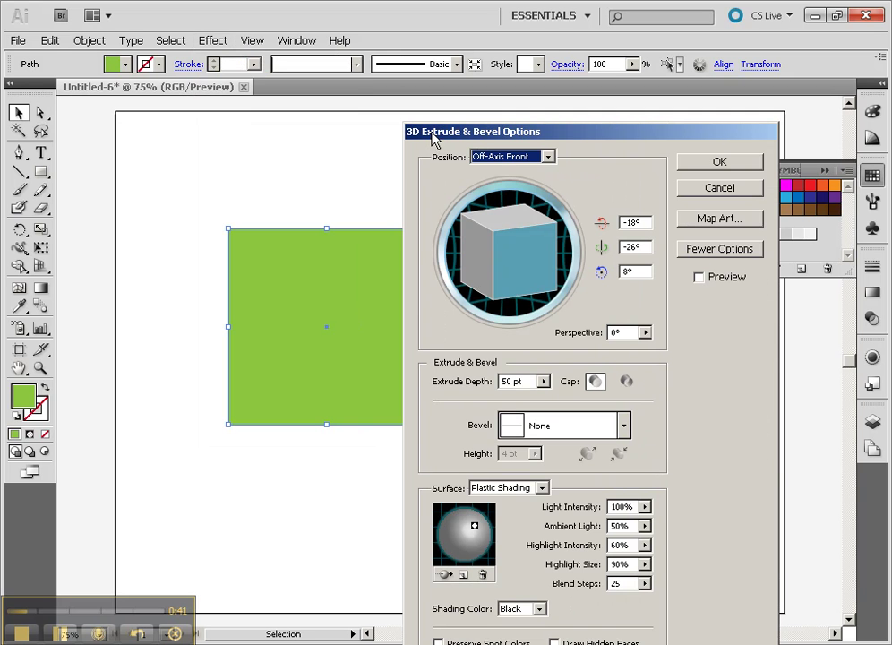
left_click_drag(530, 269, 518, 207)
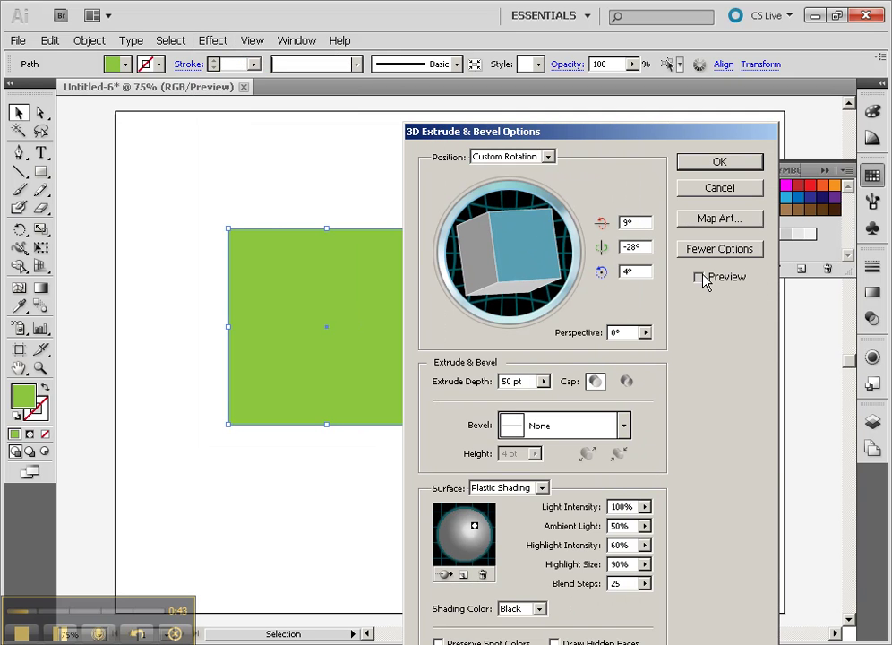
left_click(699, 276)
left_click_drag(482, 259, 518, 231)
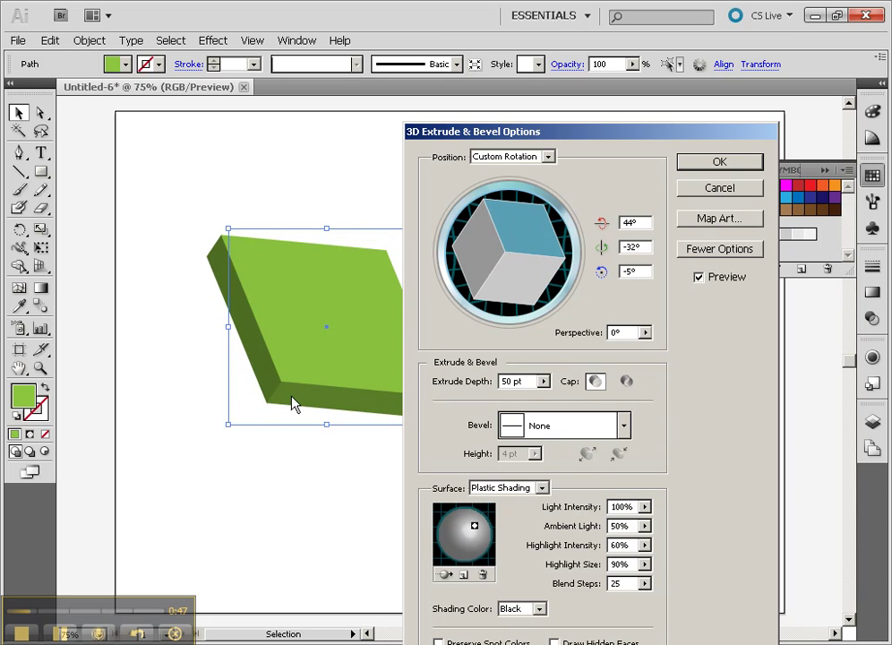
double_click(518, 381)
type("30")
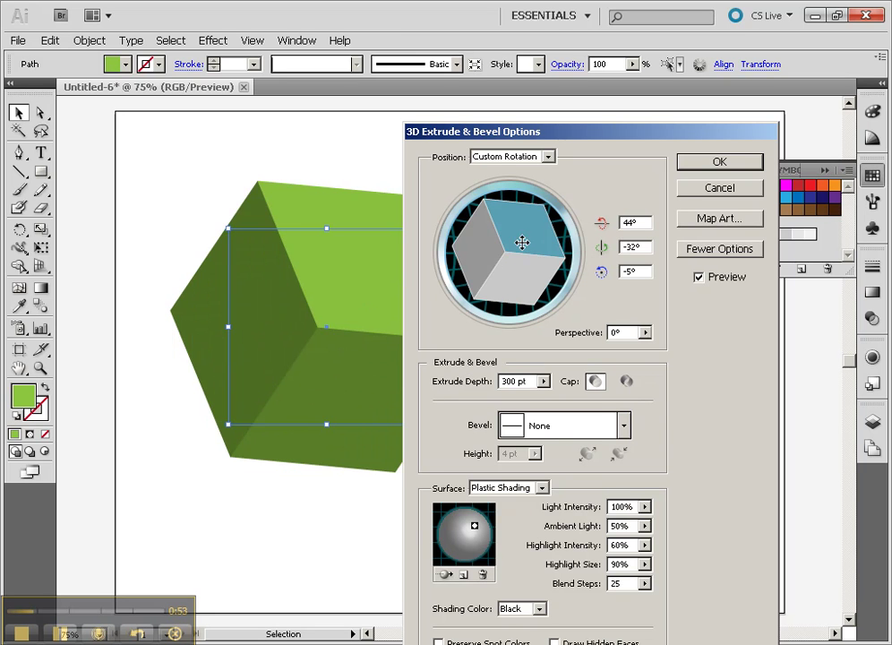
- Set the cube's perspective to 88°
left_click(645, 332)
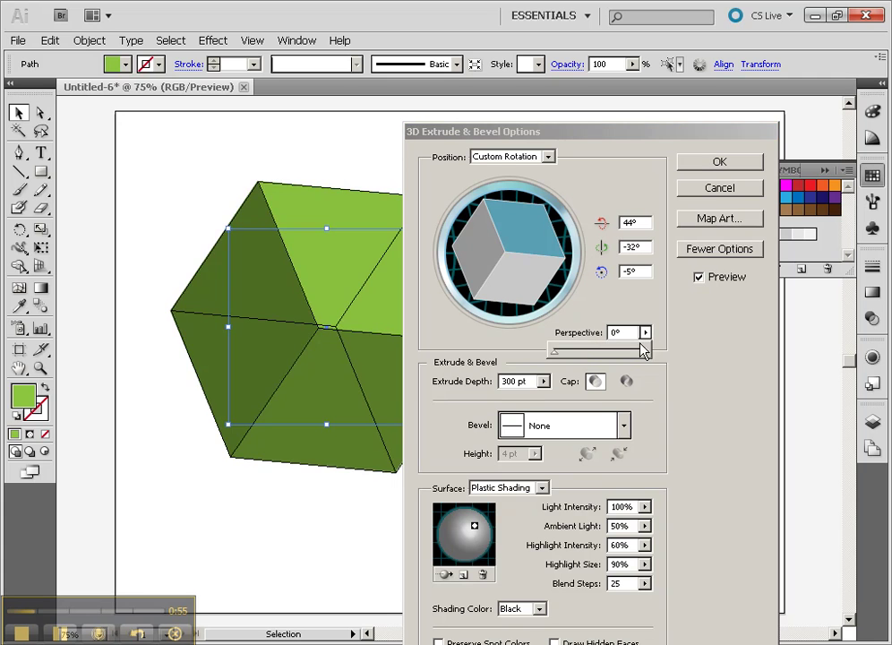
left_click_drag(581, 355, 607, 358)
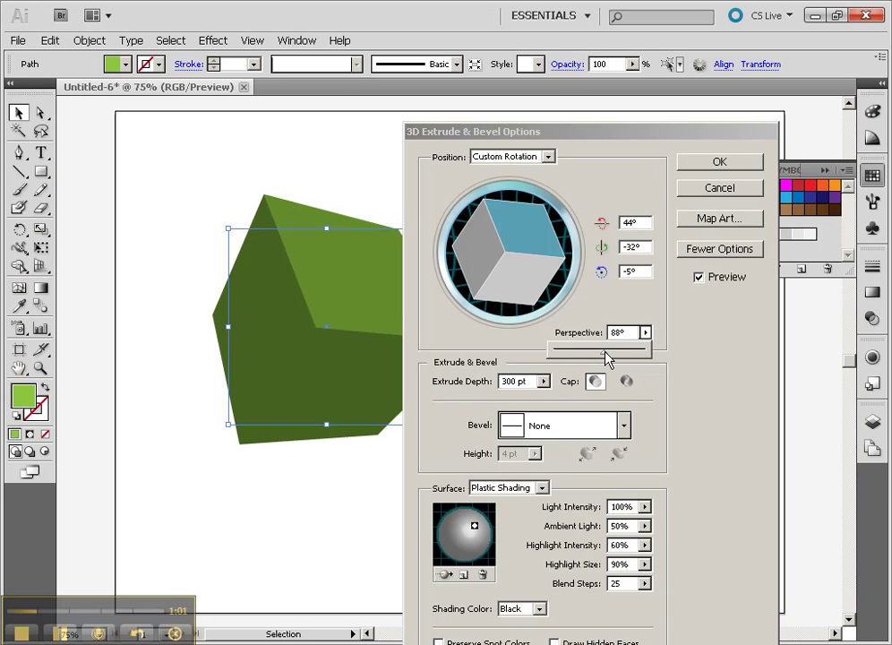
left_click(469, 571)
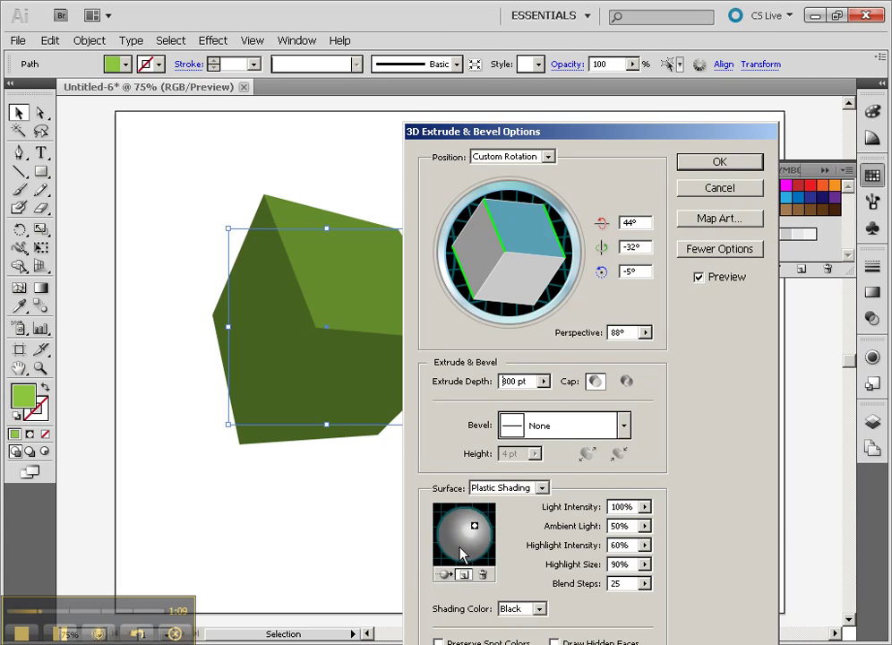
- Add a second light at lower left and adjust the rotation to 46°, -25°, -5°
left_click_drag(477, 526, 487, 518)
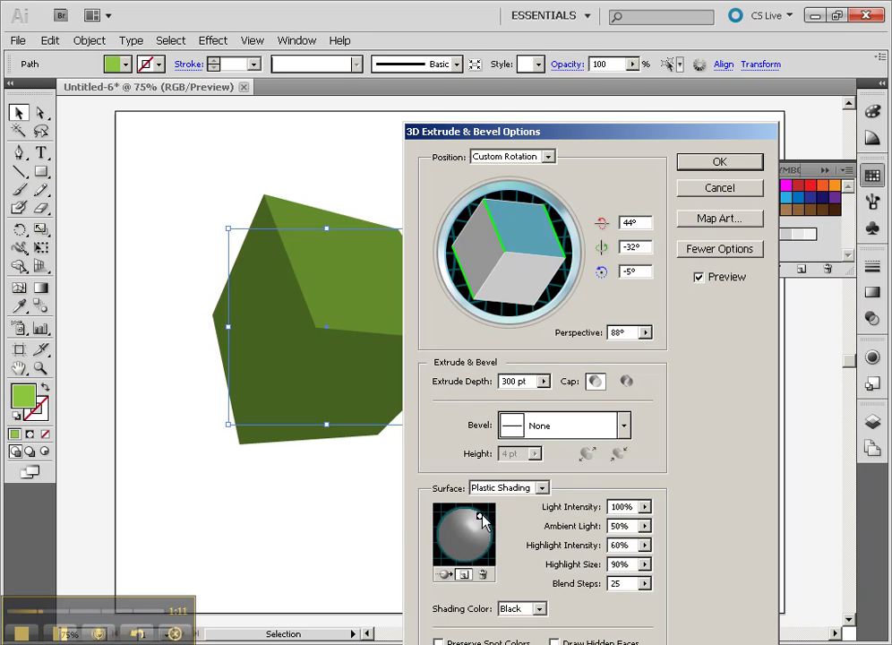
left_click(465, 575)
mouse_move(464, 535)
left_mouse_down()
mouse_move(458, 528)
mouse_move(451, 561)
left_mouse_up()
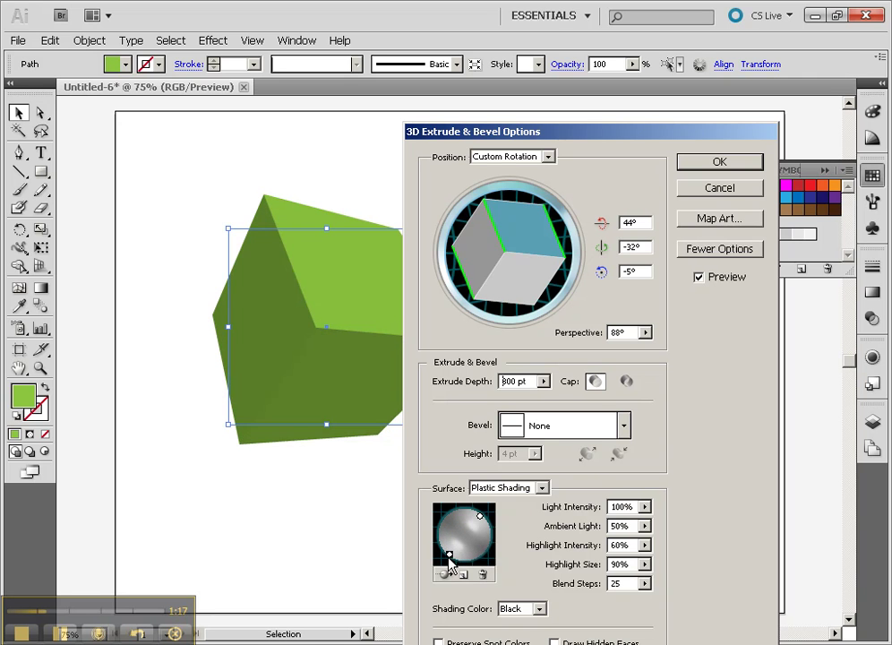
left_click_drag(586, 135, 622, 121)
left_click_drag(550, 217, 547, 226)
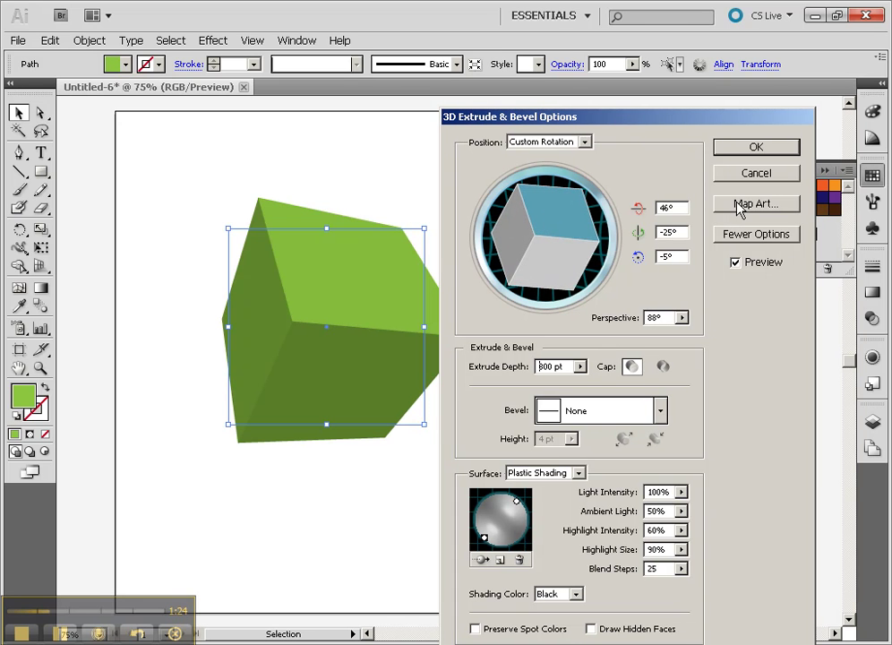
- In Map Art, assign the Home symbol to the cube's top face
left_click(738, 206)
left_click(498, 157)
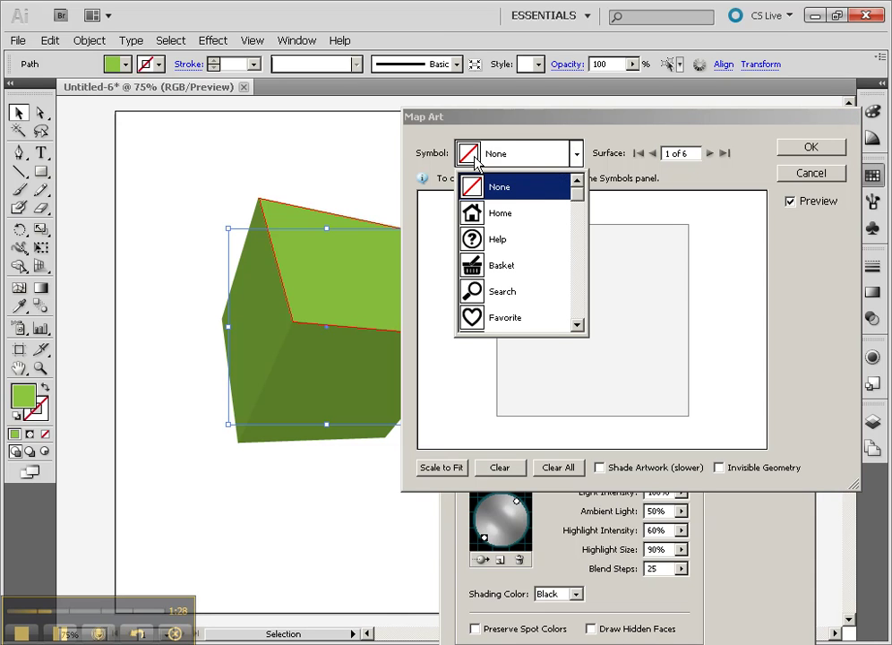
mouse_move(578, 187)
left_mouse_down()
mouse_move(578, 312)
mouse_move(577, 200)
left_mouse_up()
left_click(483, 224)
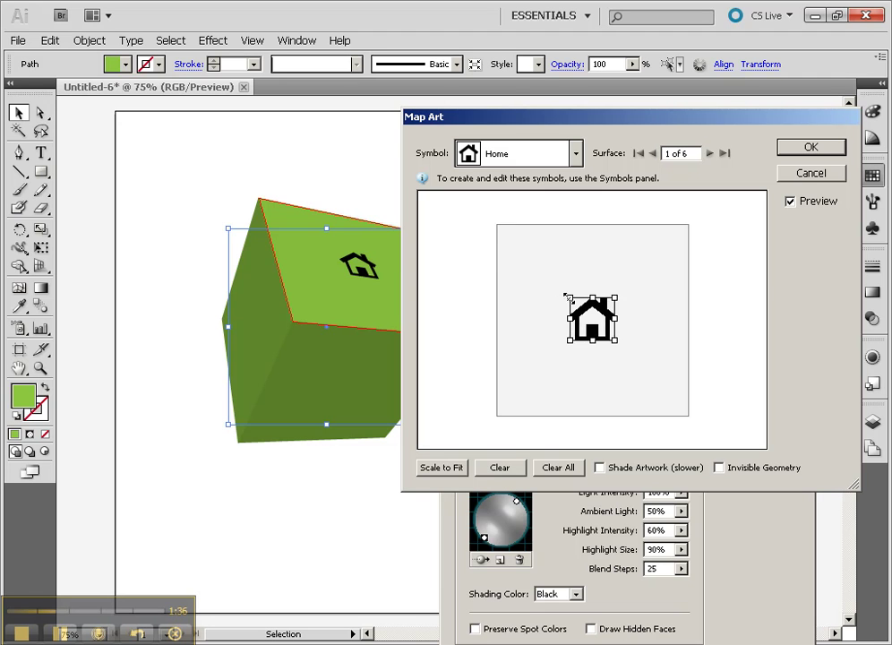
- Enlarge the Home symbol and scale it to fit the whole surface
left_click_drag(571, 298, 464, 214)
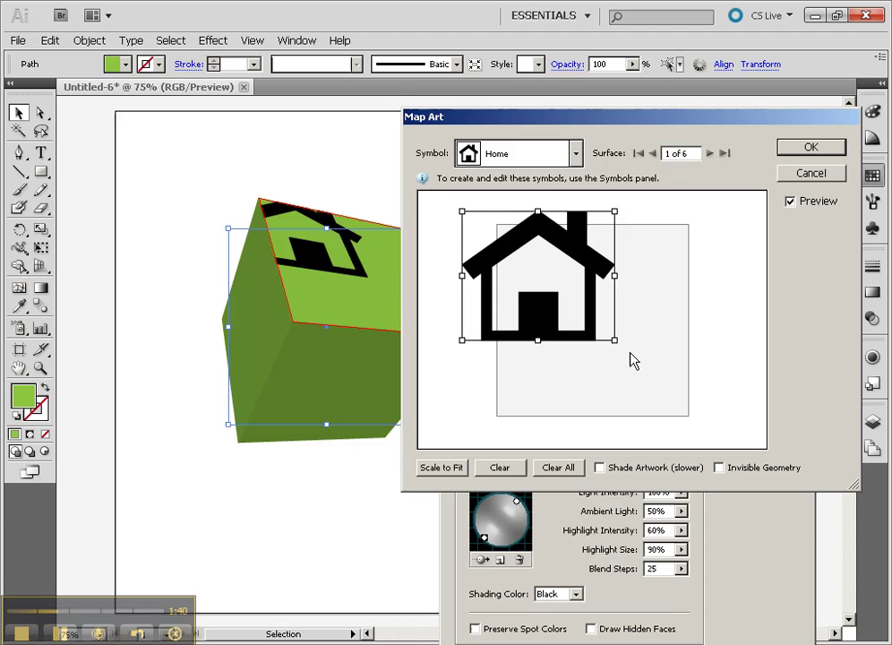
left_click_drag(615, 339, 726, 429)
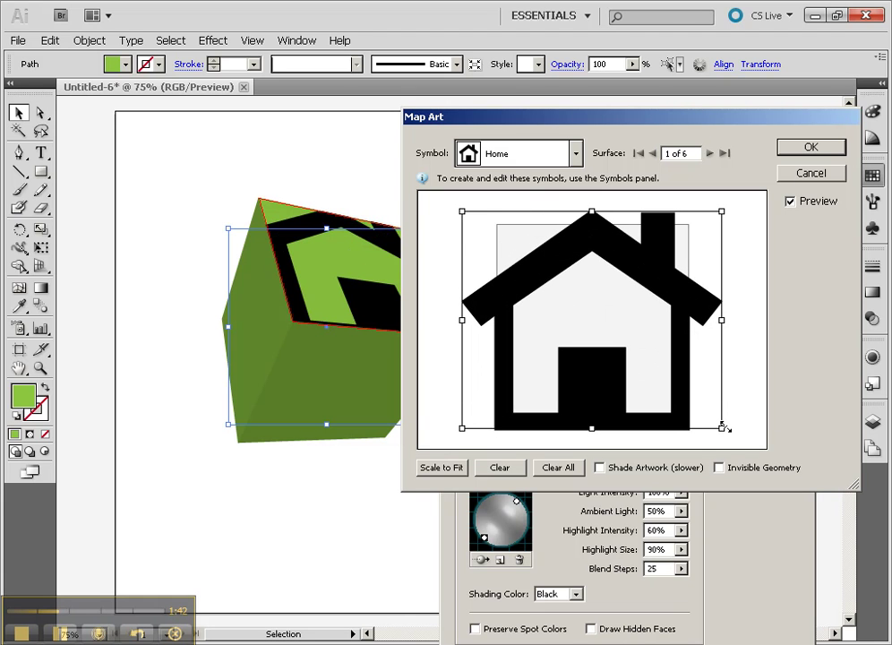
left_click_drag(619, 255, 638, 252)
left_click(439, 469)
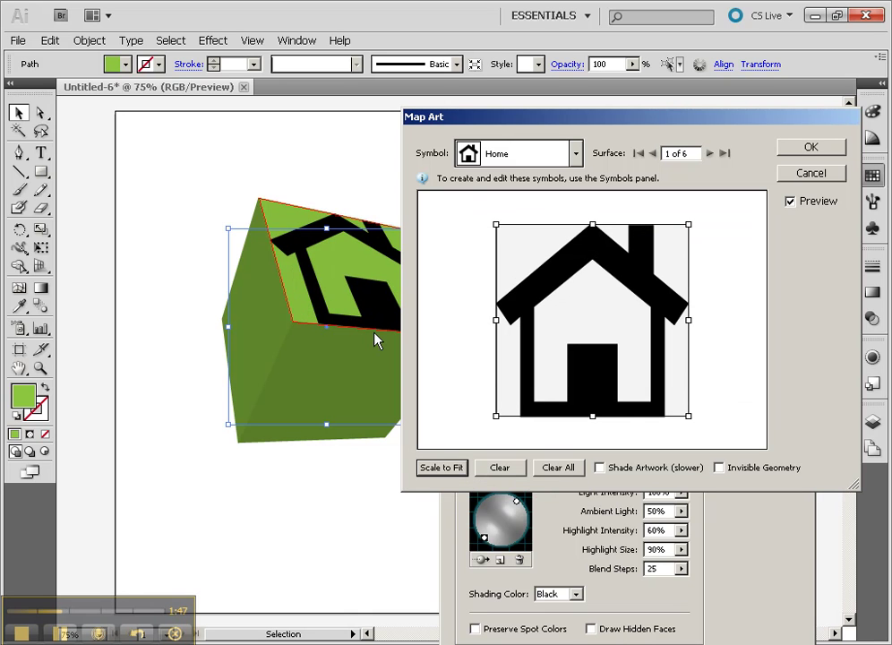
left_click_drag(704, 130, 718, 156)
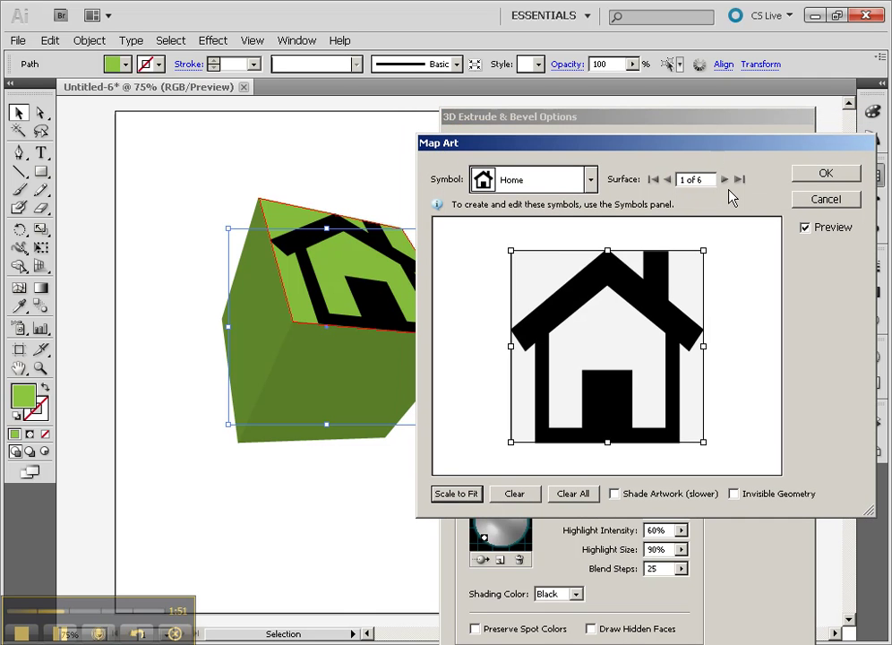
- Map the Help symbol onto surface 5 of 6, scaled to fit and rotated upside down
left_click(725, 179)
left_click(725, 179)
left_click(725, 179)
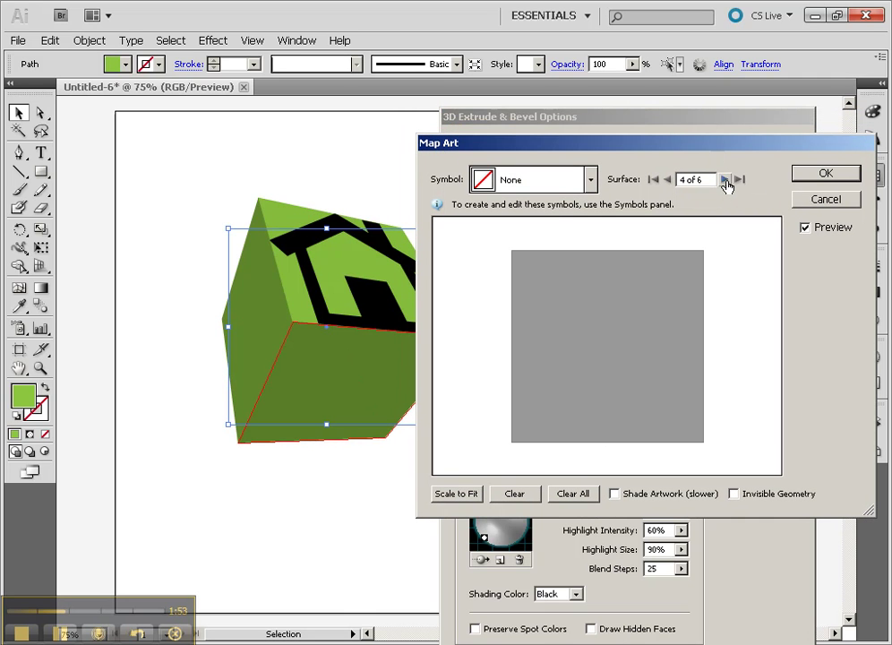
left_click(724, 179)
left_click(581, 178)
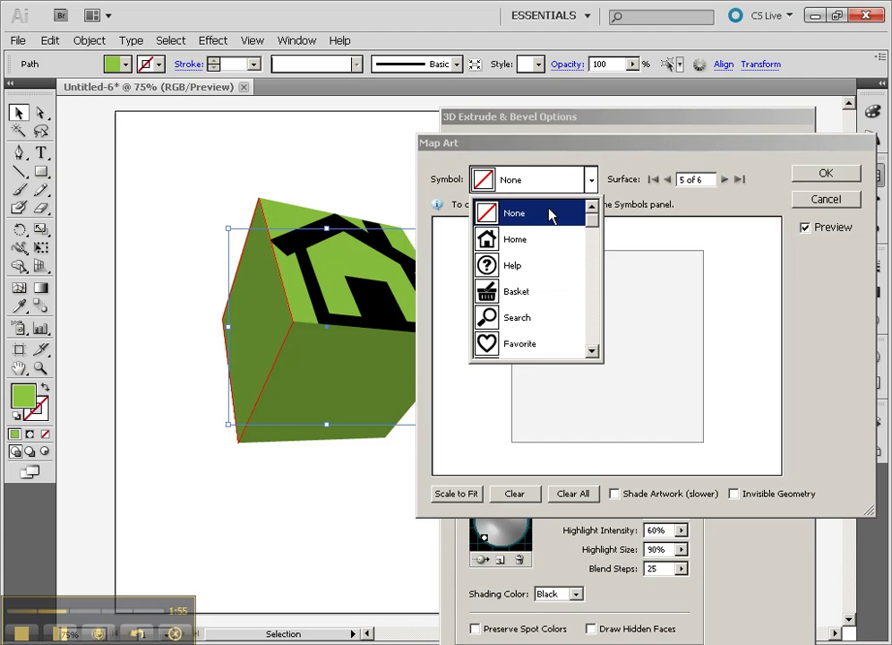
left_click(489, 262)
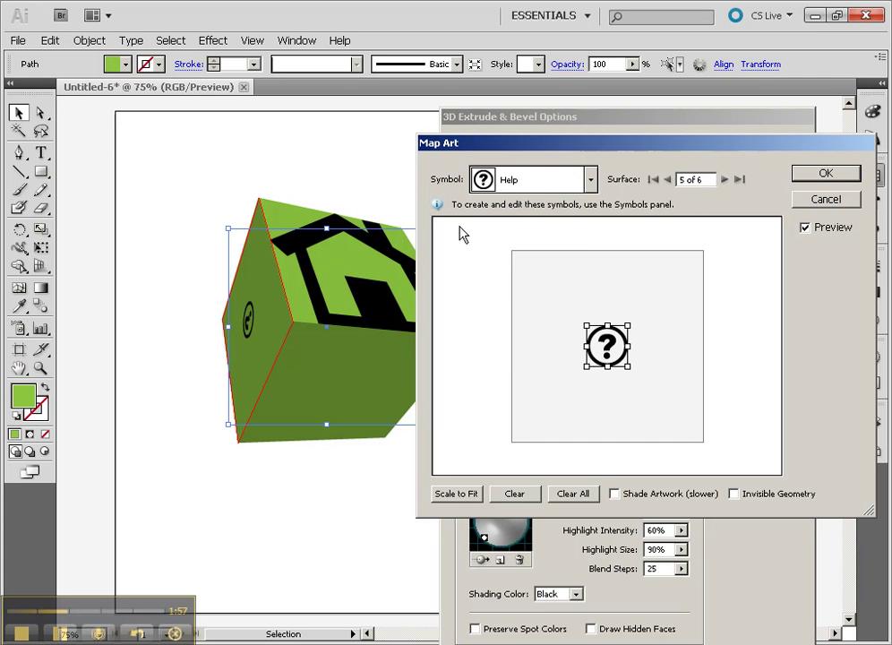
left_click(456, 493)
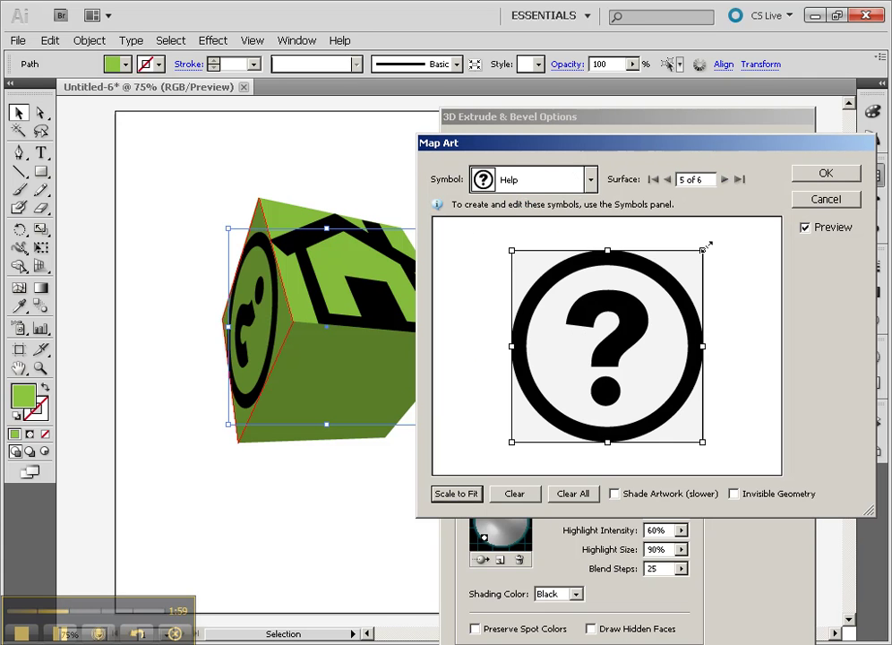
left_click_drag(710, 247, 545, 392)
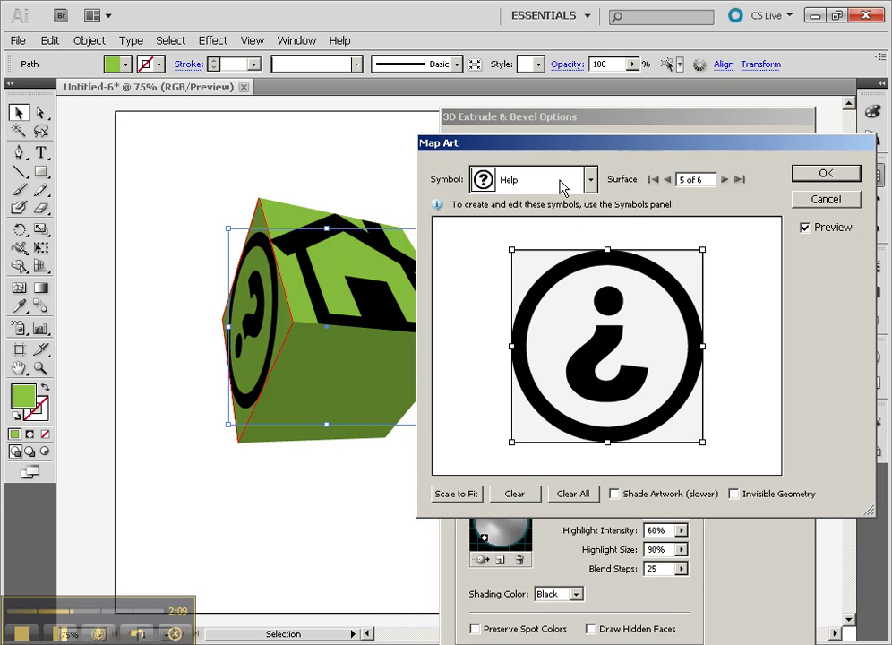
- Confirm the Map Art and 3D options, deselect the cube, and bring up the Rectangle size dialog
left_click(804, 178)
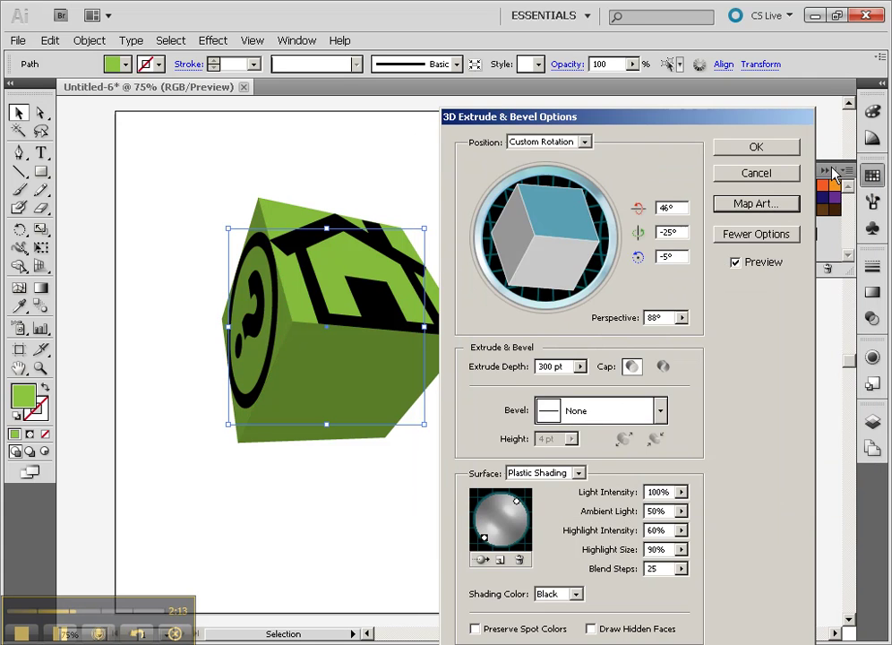
left_click(755, 146)
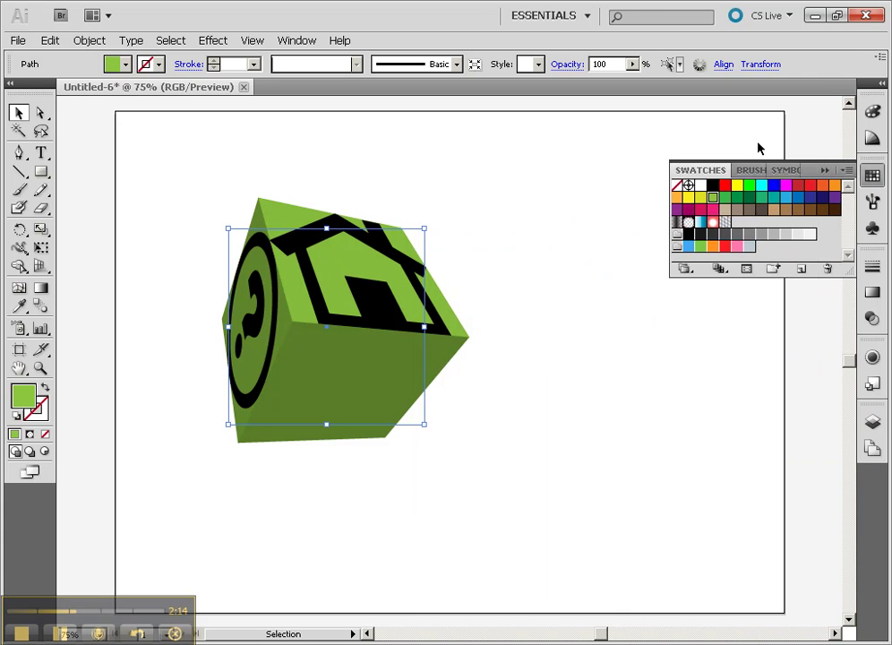
left_click(579, 319)
left_click(40, 171)
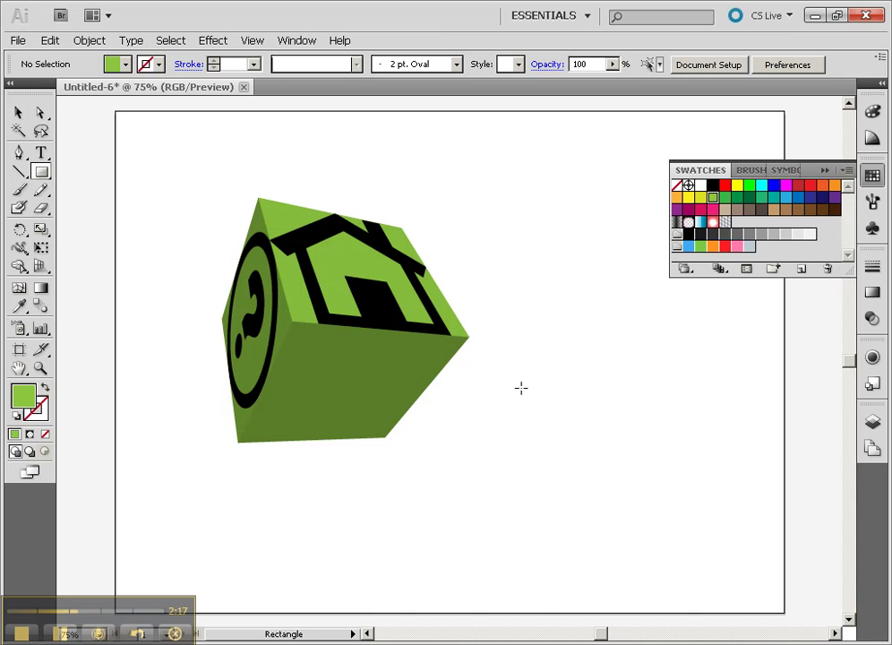
left_click(647, 392)
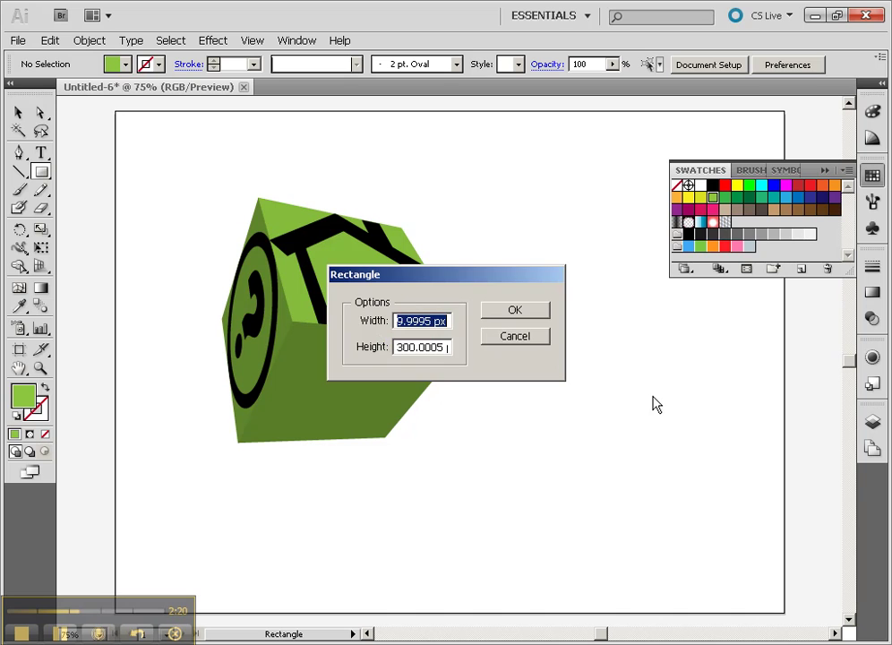
- Draw a crimson square to the lower right of the cube
left_click(527, 340)
left_click_drag(537, 362, 741, 565)
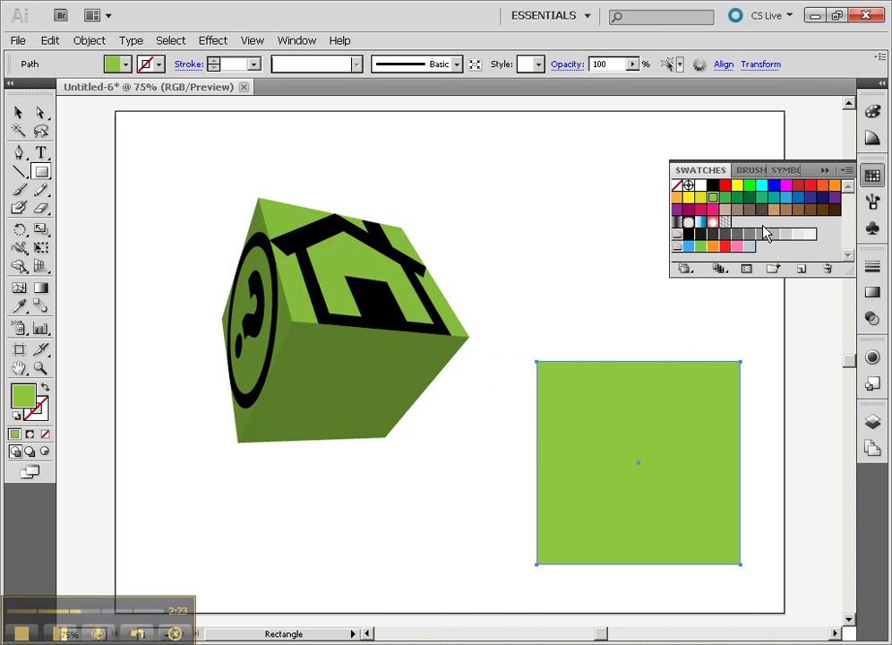
left_click(701, 210)
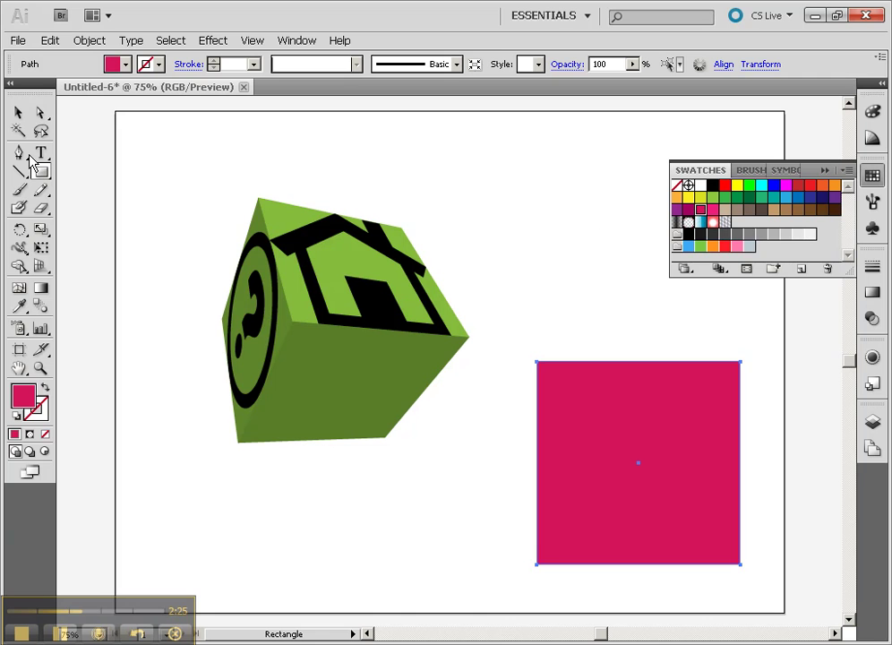
key("ctrl")
left_click(141, 322, "ctrl")
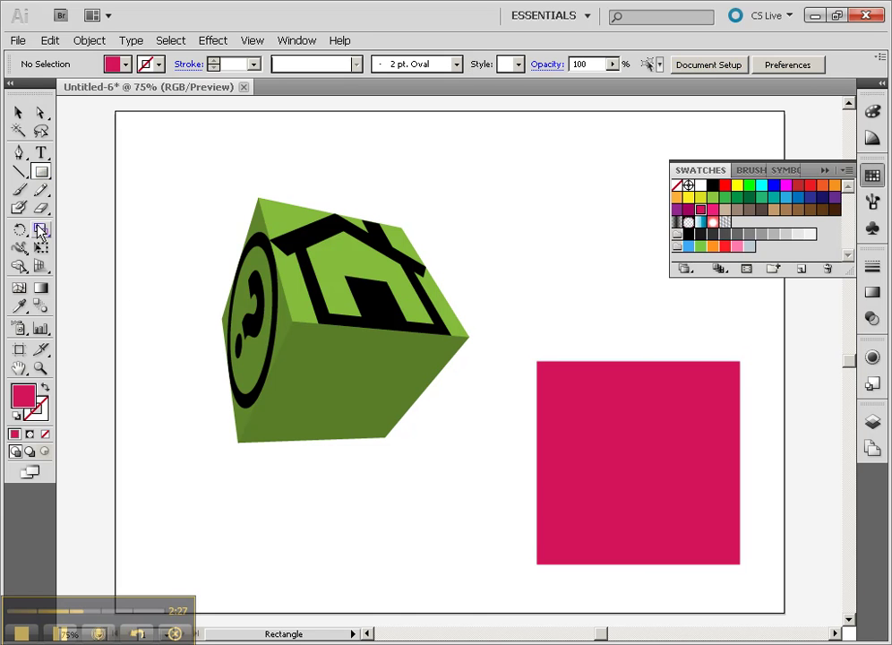
- Dot the square with six white circles and select the whole group
left_click_drag(40, 171, 86, 213)
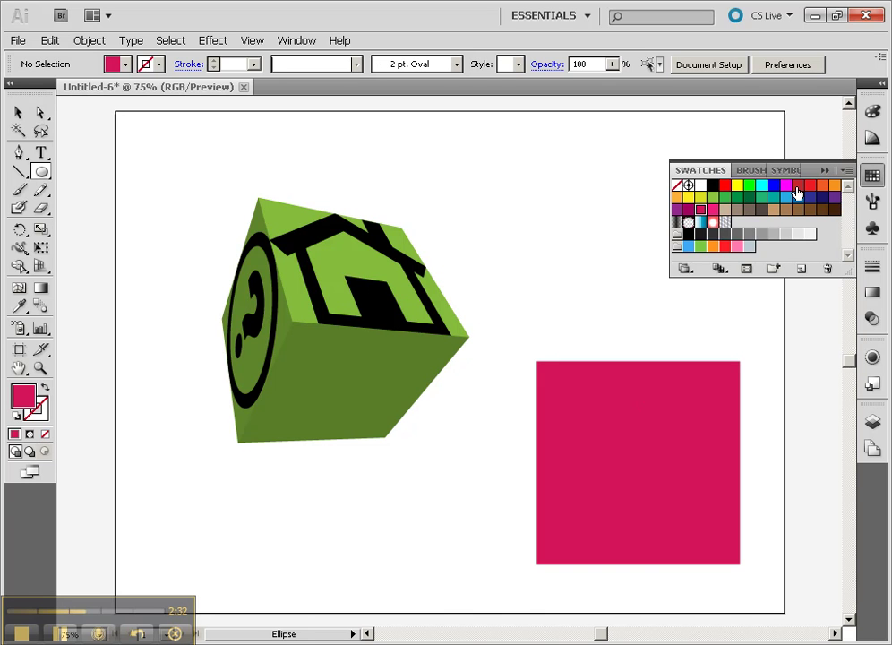
left_click(677, 208)
left_click_drag(580, 421, 632, 368)
left_click_drag(615, 410, 646, 461)
left_click(701, 185)
left_click_drag(646, 462, 589, 530, "alt")
left_click_drag(588, 536, 653, 557, "alt")
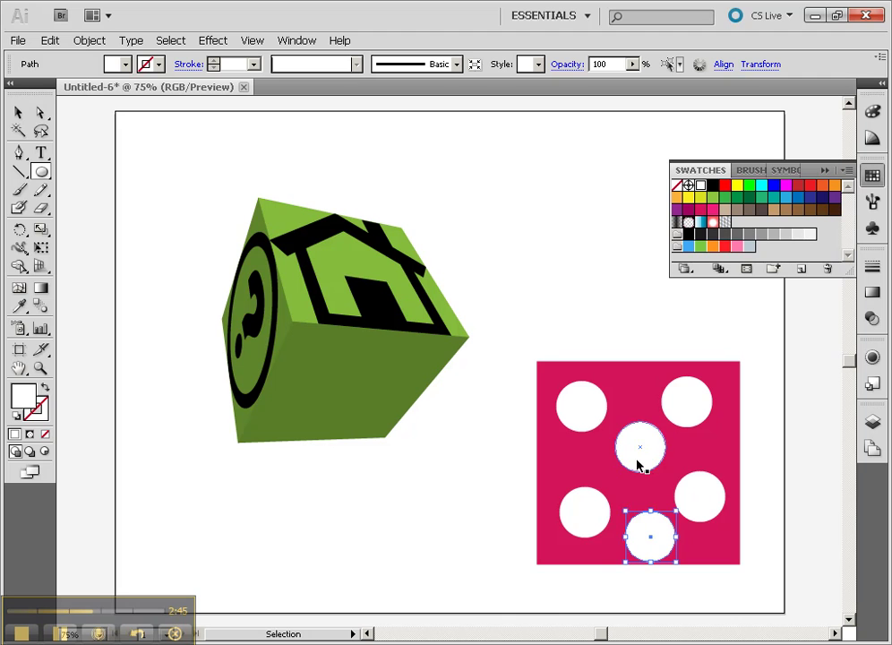
left_click(633, 467)
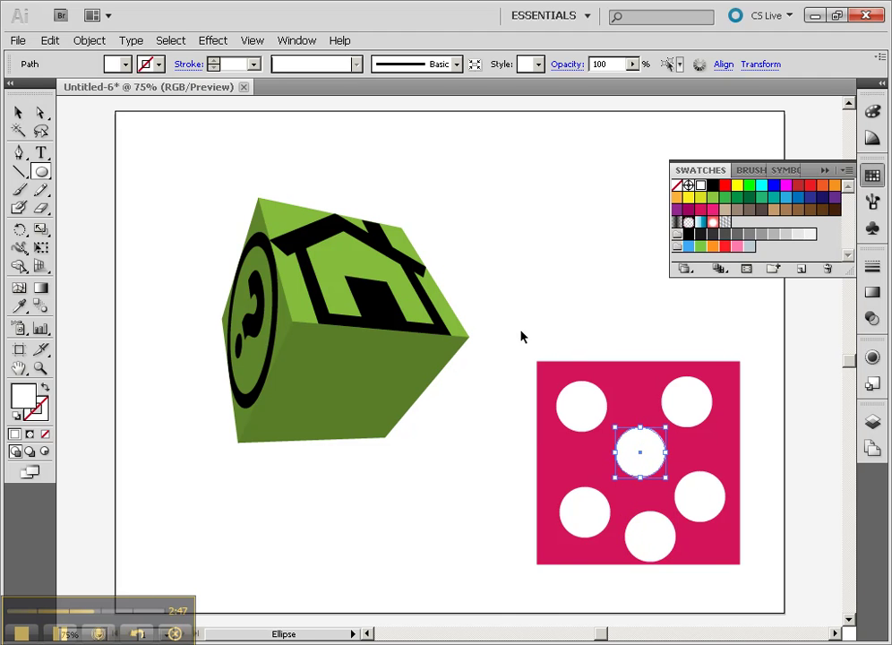
left_click_drag(517, 320, 769, 592)
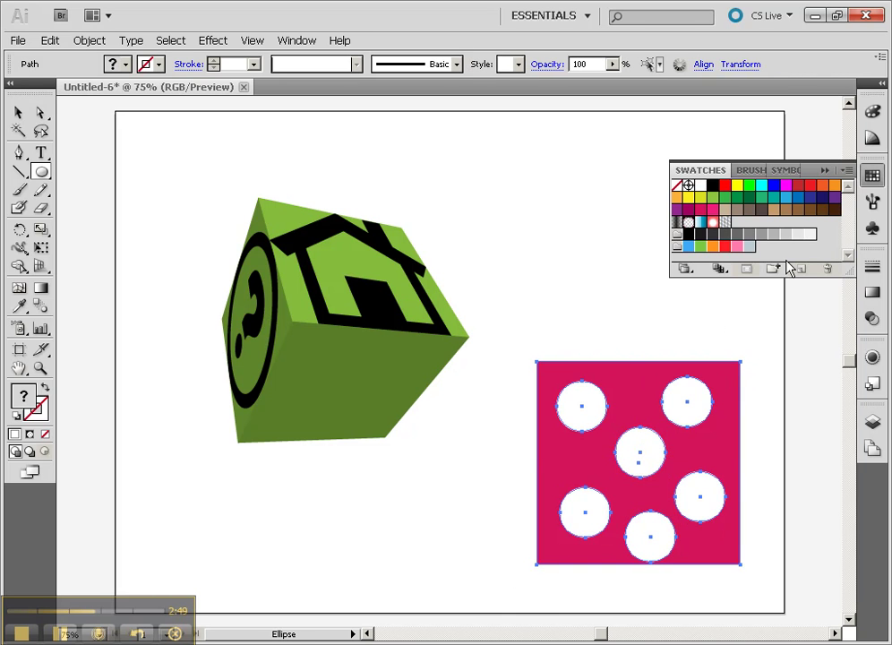
- Save the polka-dot artwork as symbol 'side2' and delete it from the artboard
left_click(872, 228)
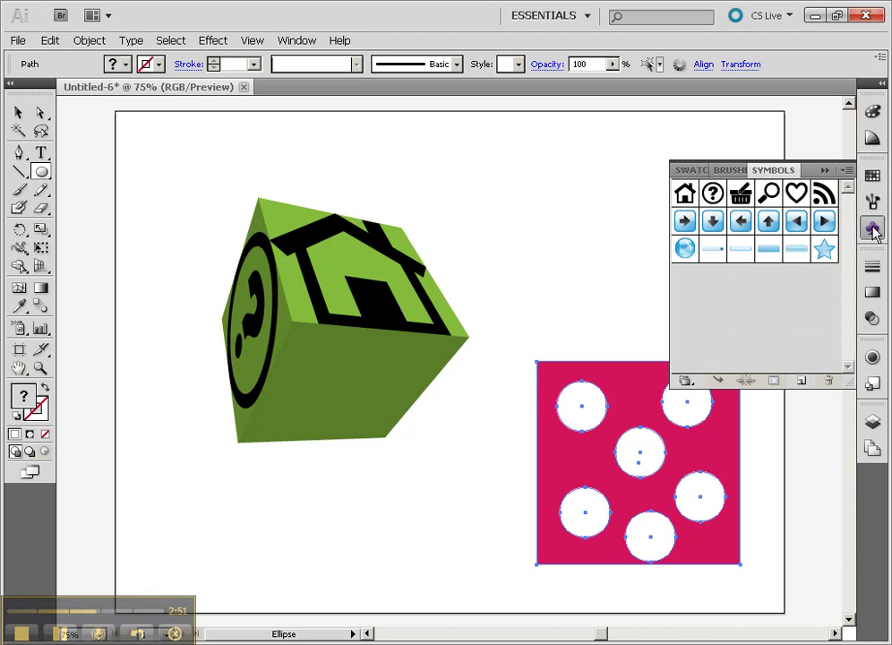
left_click(17, 111)
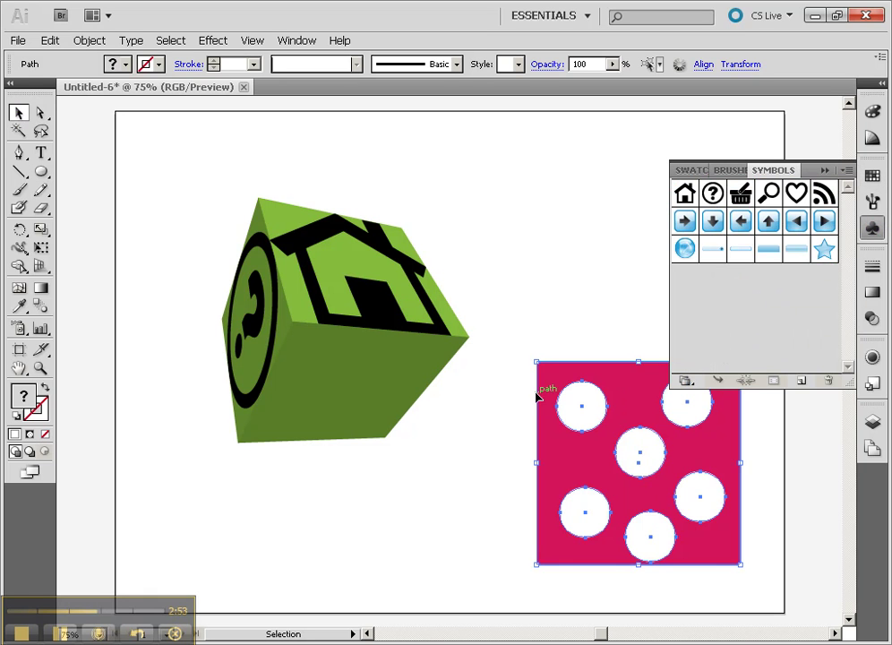
left_click_drag(622, 401, 741, 296)
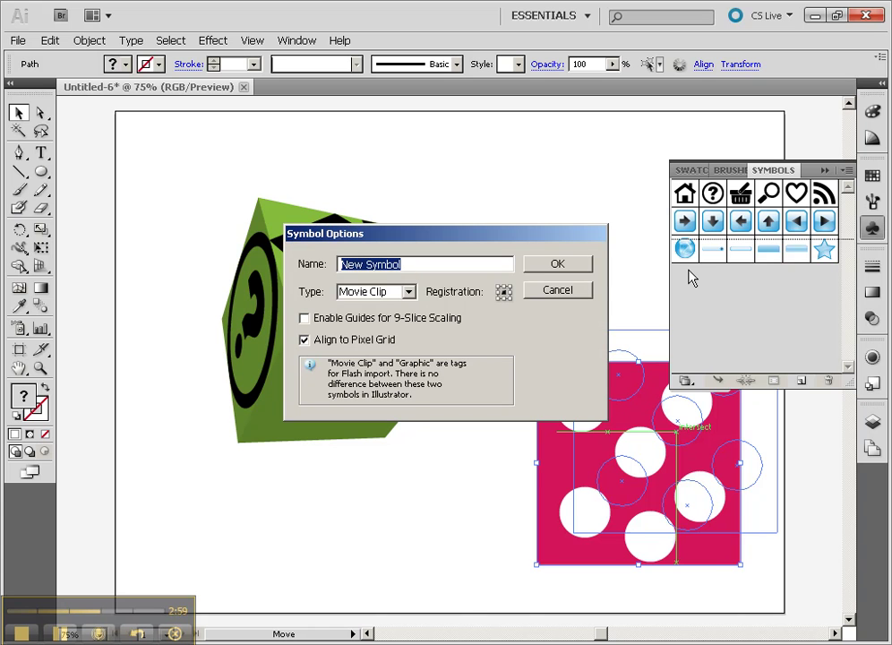
type("sid")
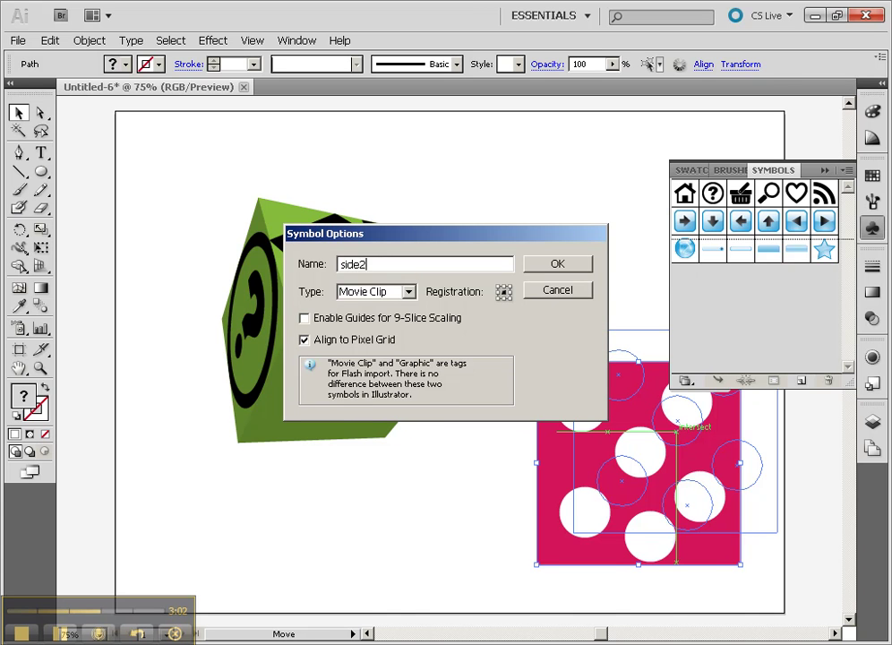
type("e2")
key("Return")
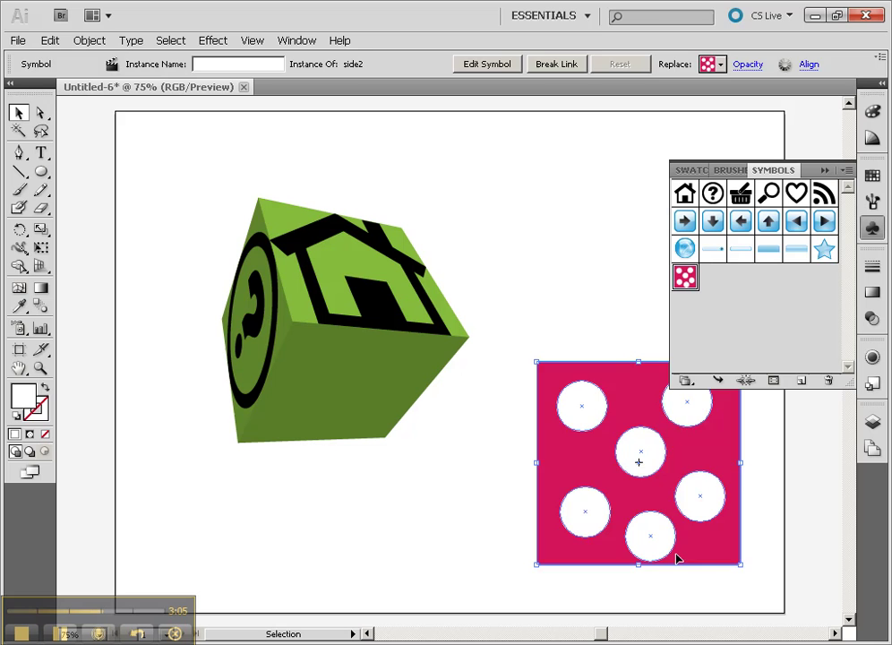
key("Delete")
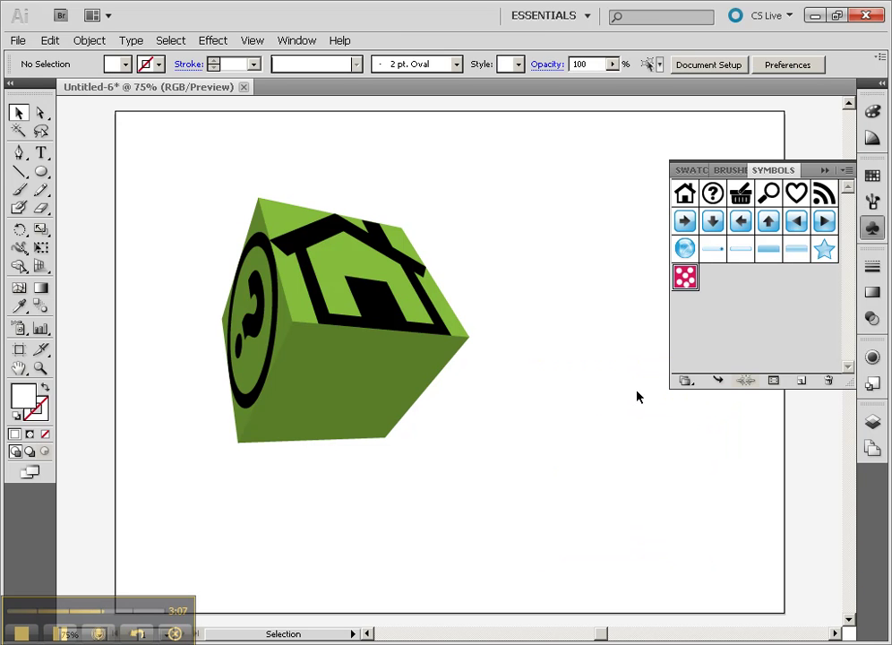
key("space")
- Paste the clock photo copied from XnView into the drawing beside the cube
left_click_drag(578, 432, 525, 421)
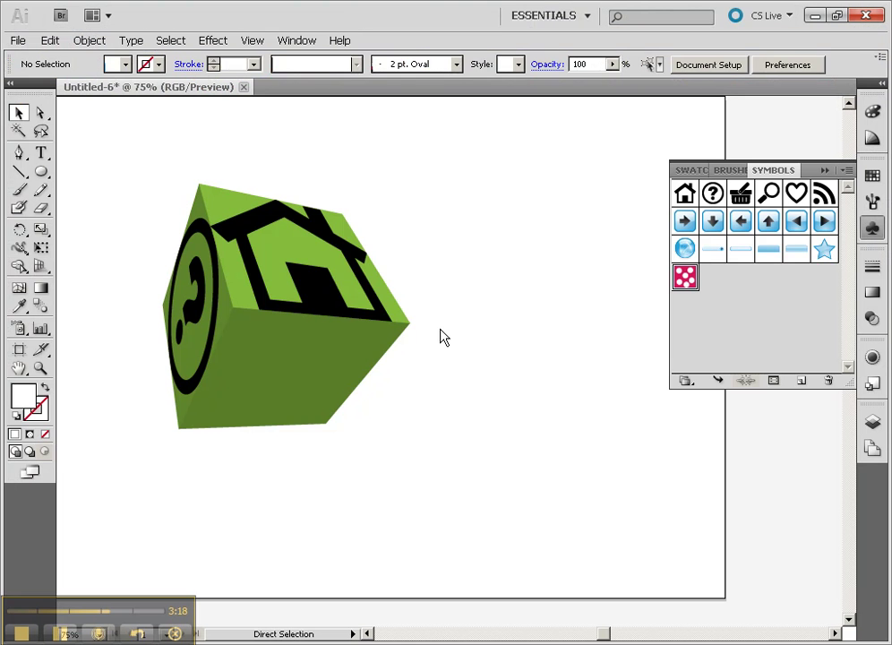
key("ctrl+v")
key("v")
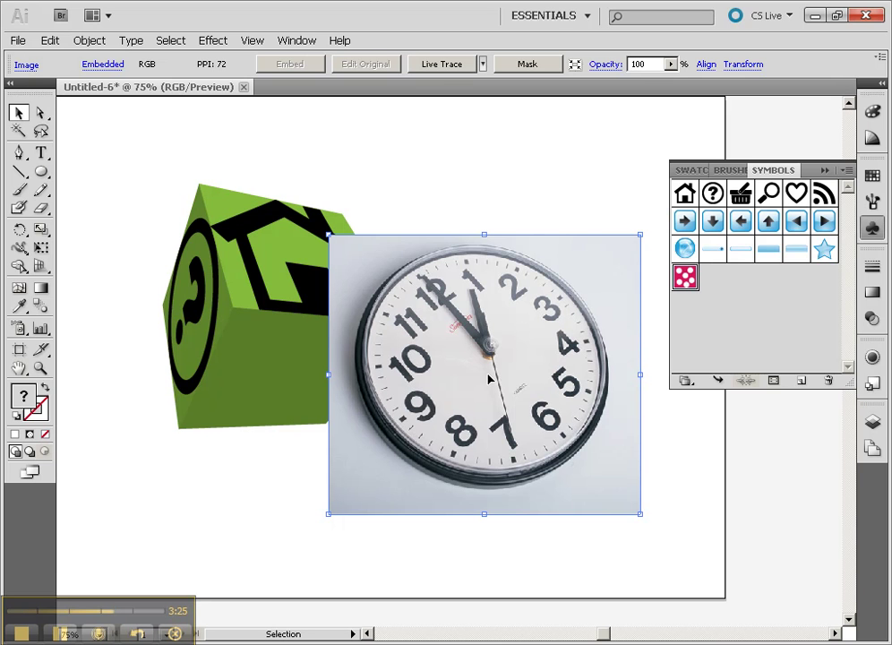
- Save the clock photo as a symbol named 'clock', delete the photo, and reselect the cube
left_click_drag(488, 379, 686, 316)
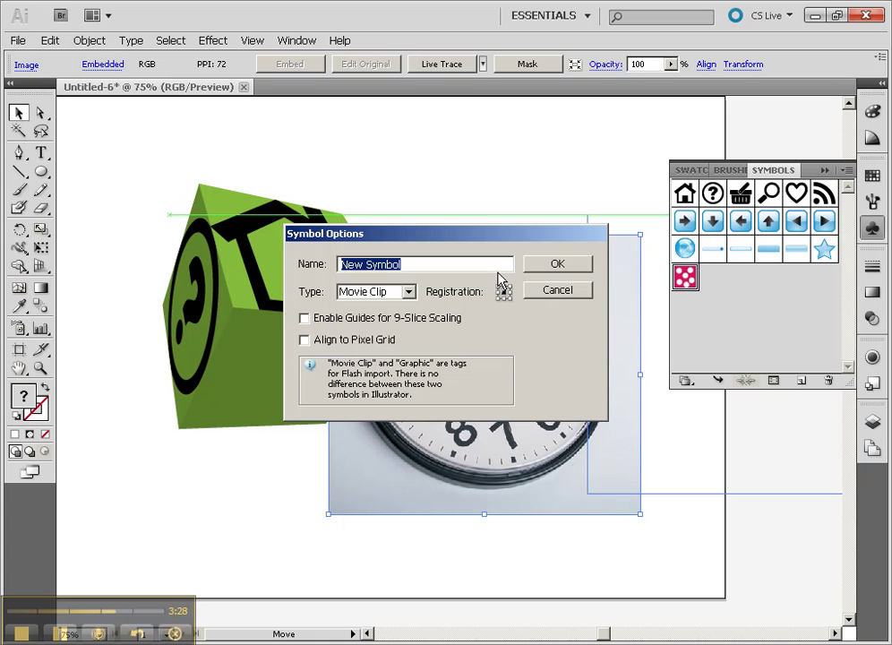
type("clock")
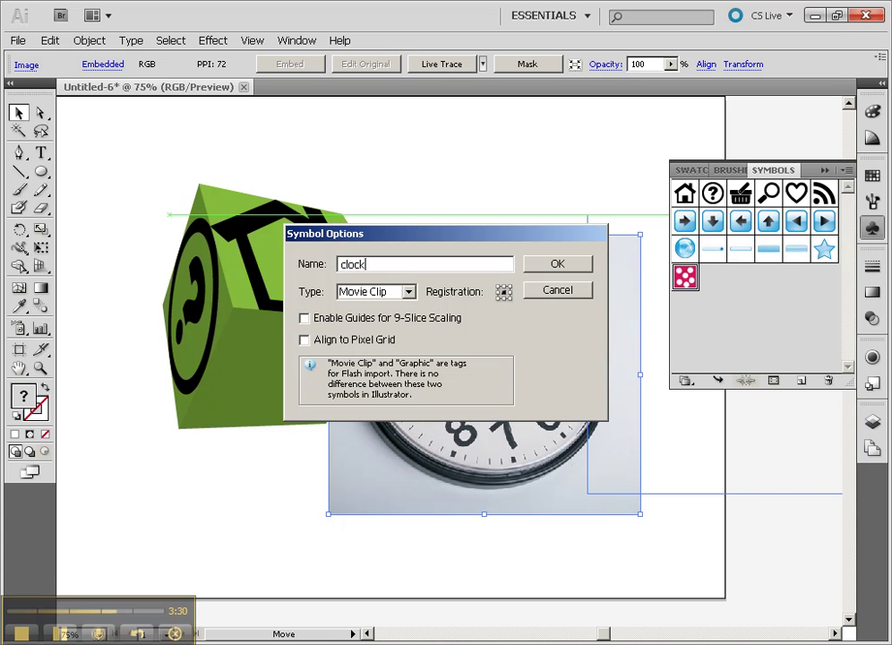
key("Return")
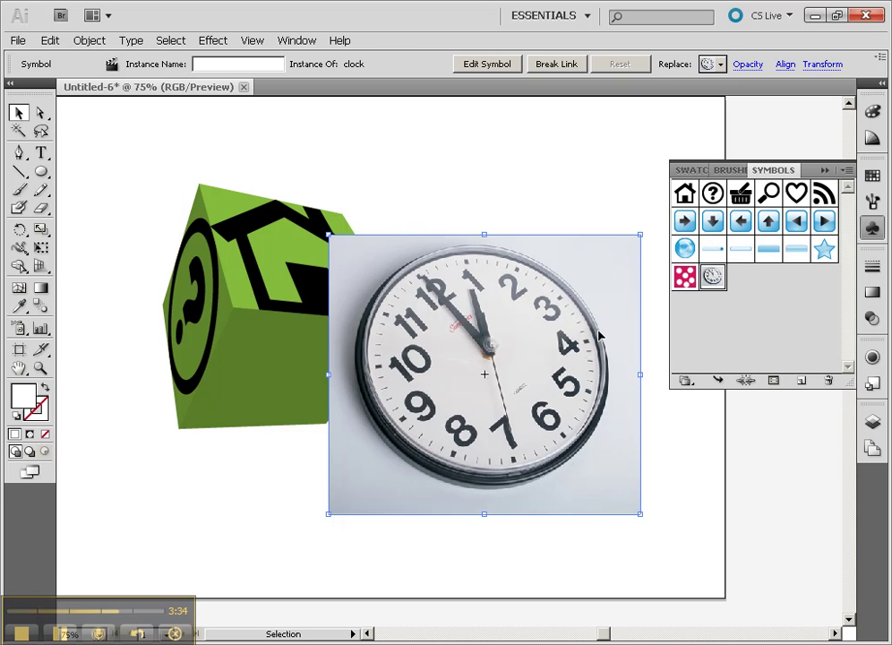
key("Delete")
left_click(338, 266)
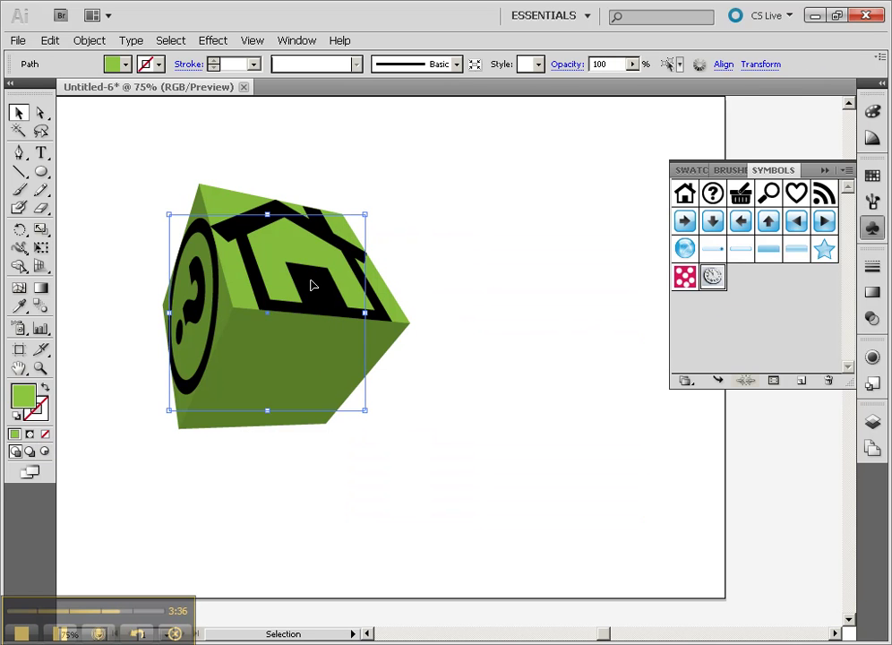
- Open Map Art for the cube's 3D Extrude & Bevel effect and map the side2 symbol onto surface 1
left_click(872, 357)
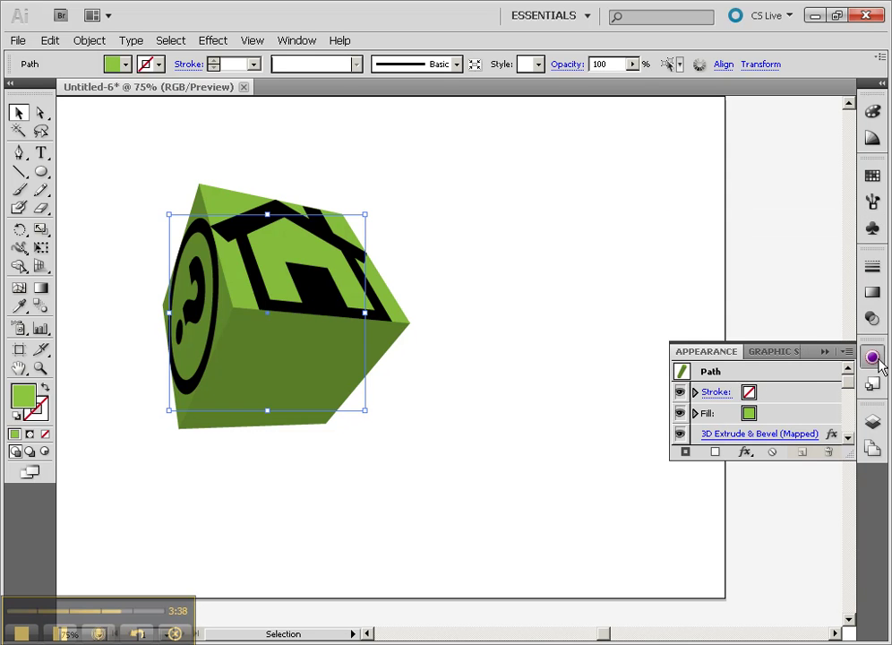
left_click(787, 433)
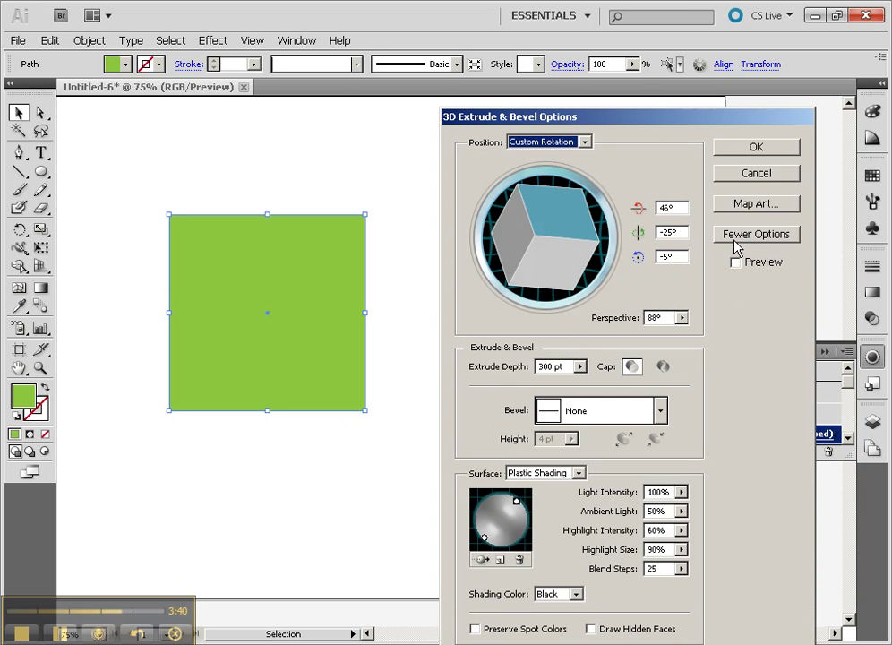
left_click(756, 206)
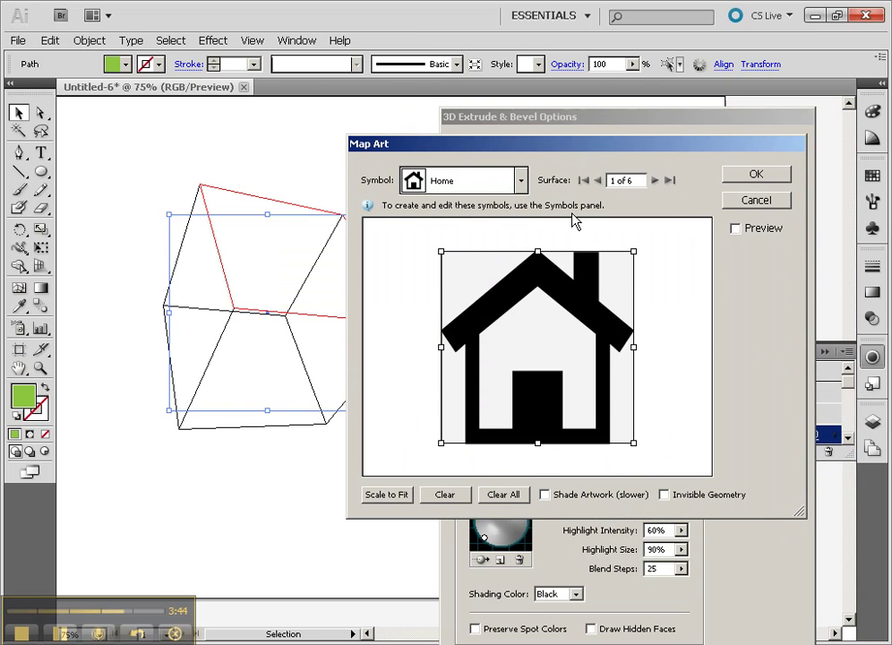
left_click(735, 230)
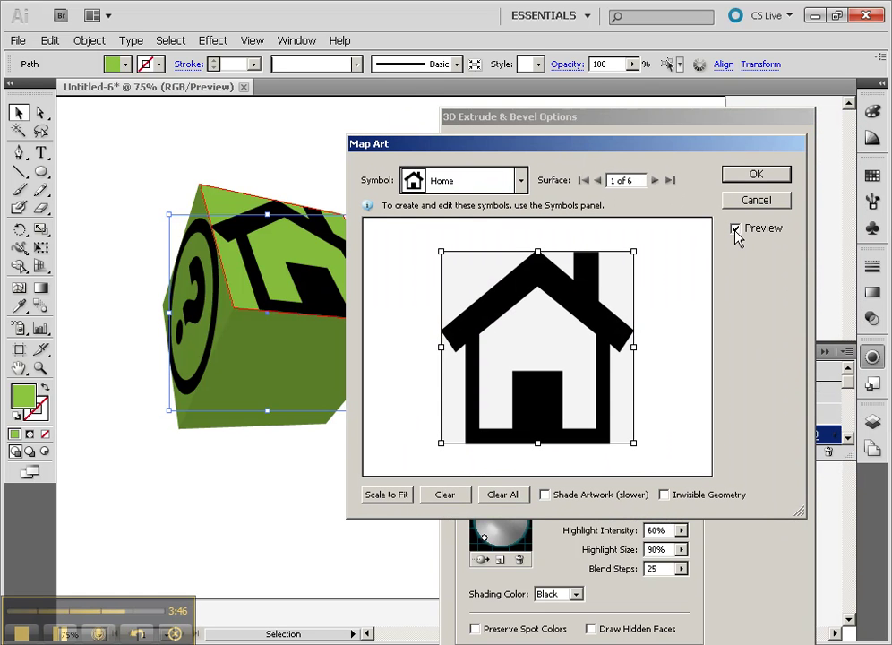
left_click(498, 184)
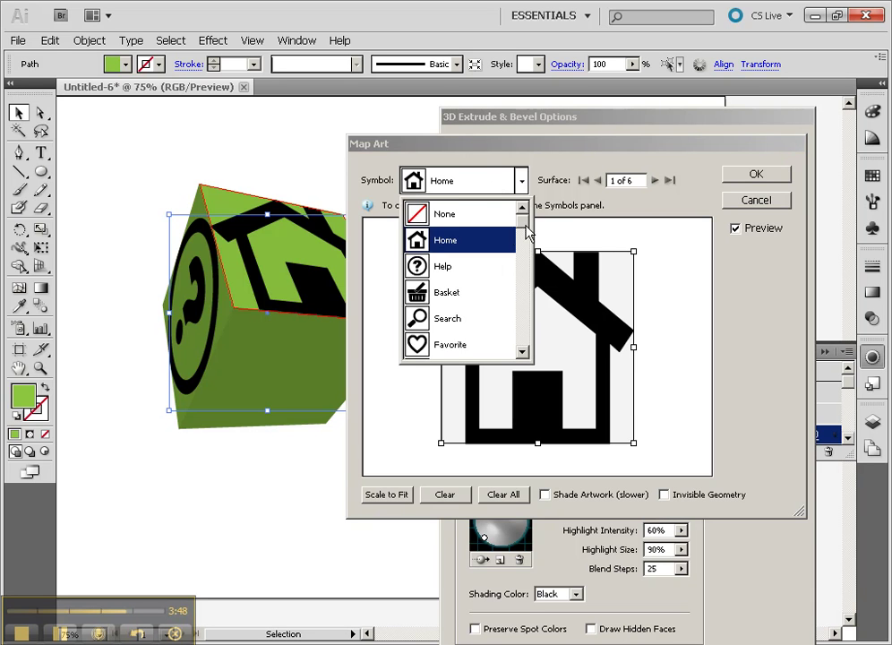
left_click_drag(527, 232, 525, 349)
left_click(461, 322)
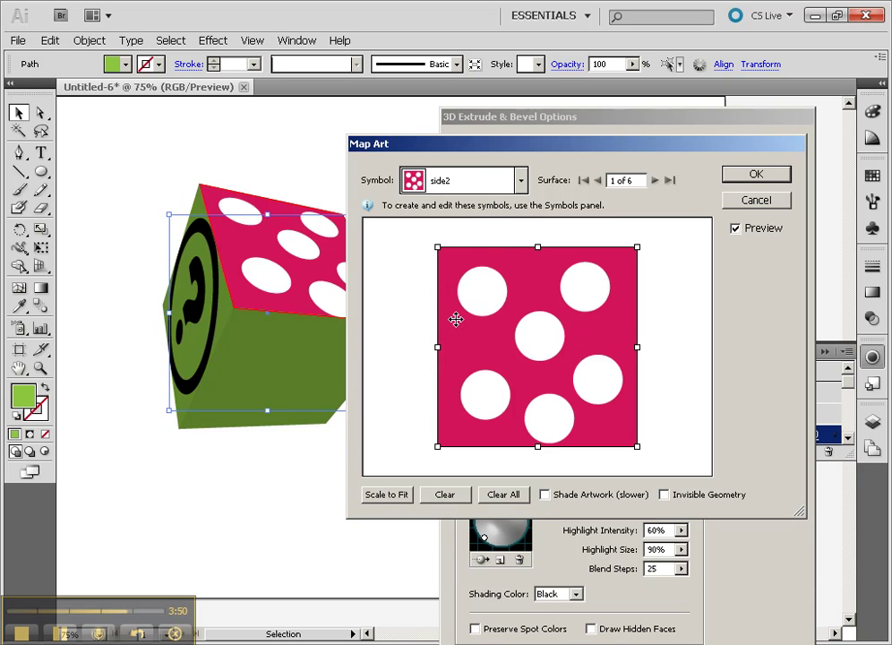
- Map the clock symbol onto surface 5 with Scale to Fit and apply the 3D settings
left_click(655, 181)
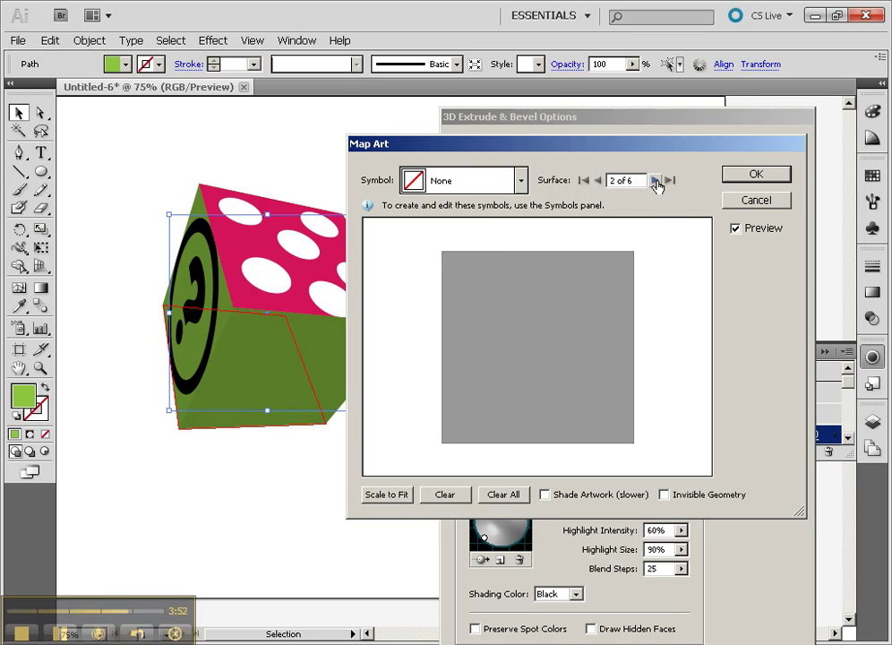
left_click(655, 181)
left_click(655, 181)
left_click(655, 181)
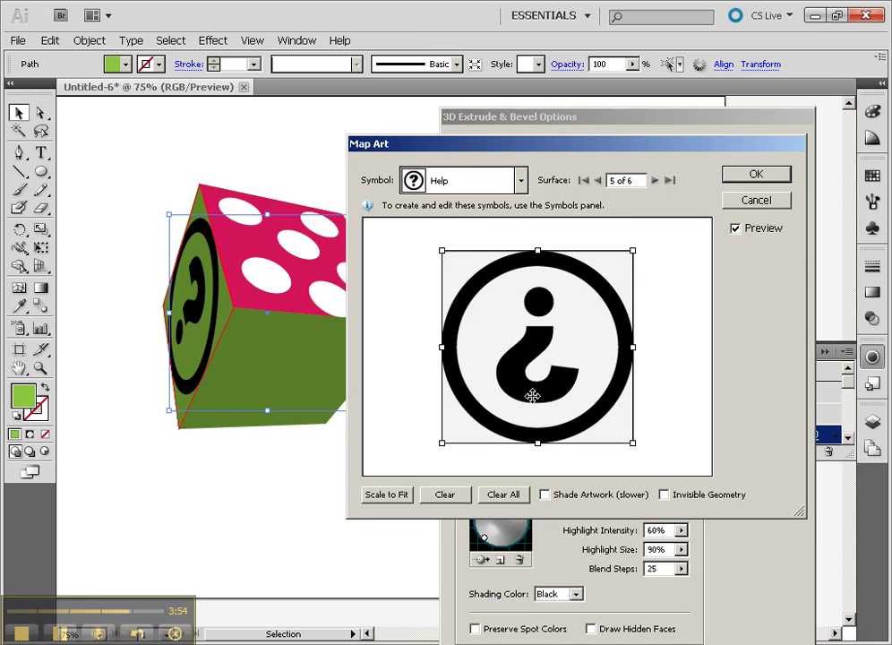
left_click(518, 180)
left_click_drag(525, 233, 522, 363)
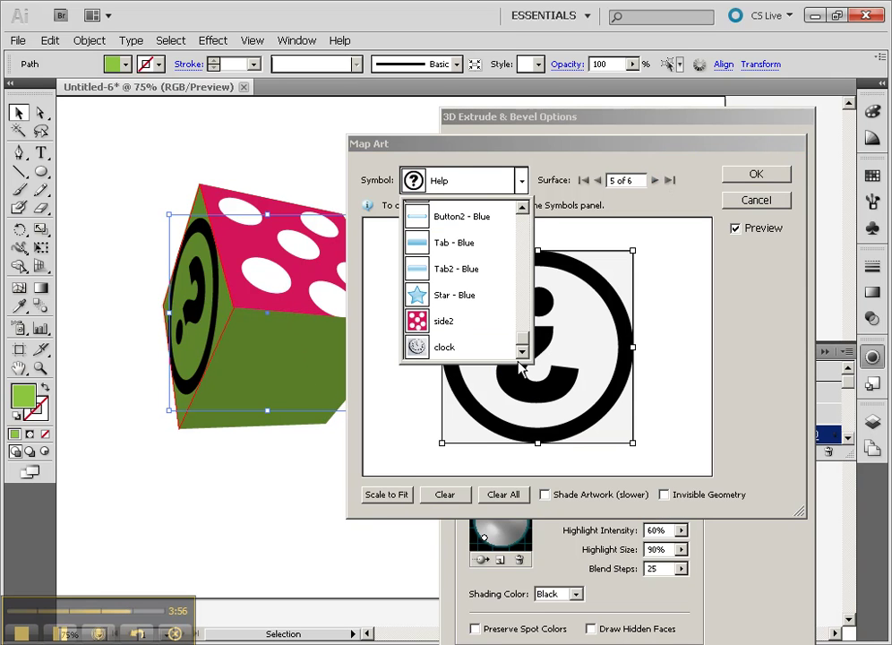
left_click(436, 347)
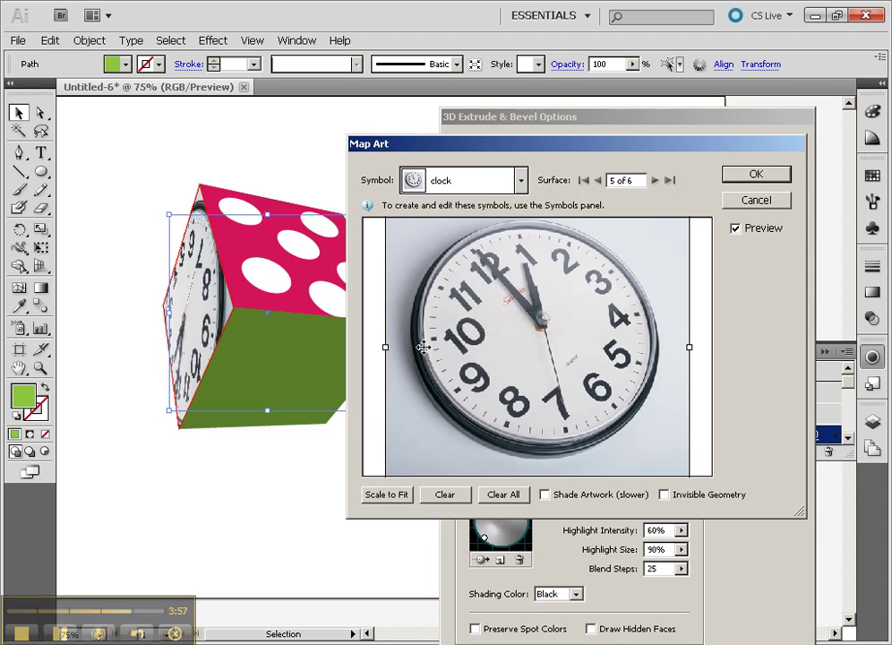
left_click(387, 495)
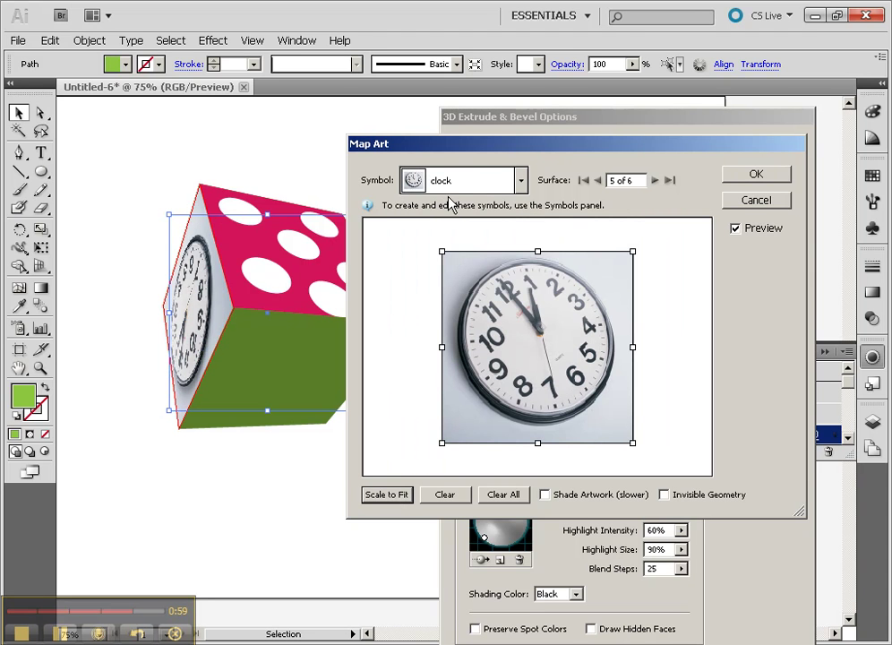
left_click(764, 177)
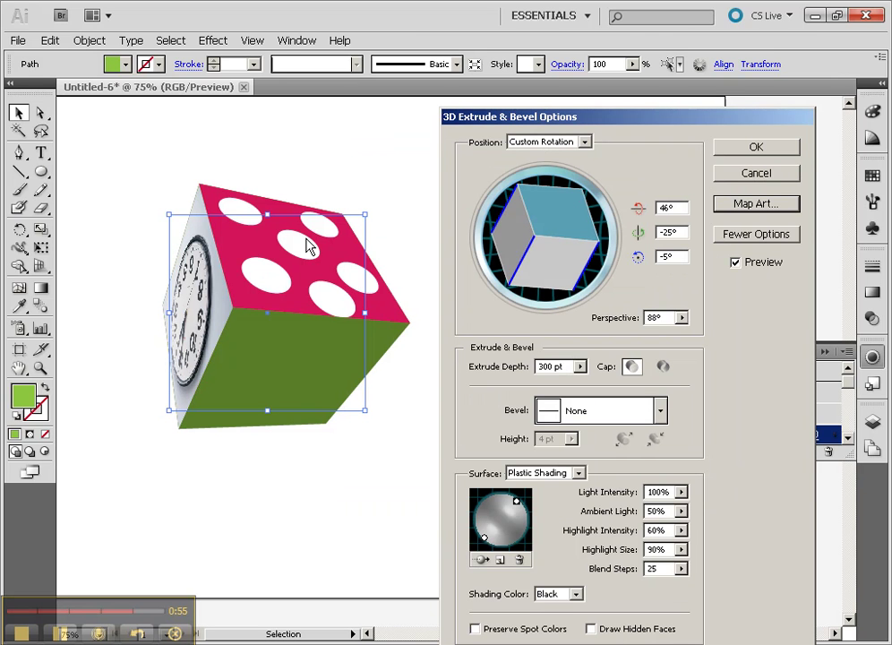
left_click(751, 154)
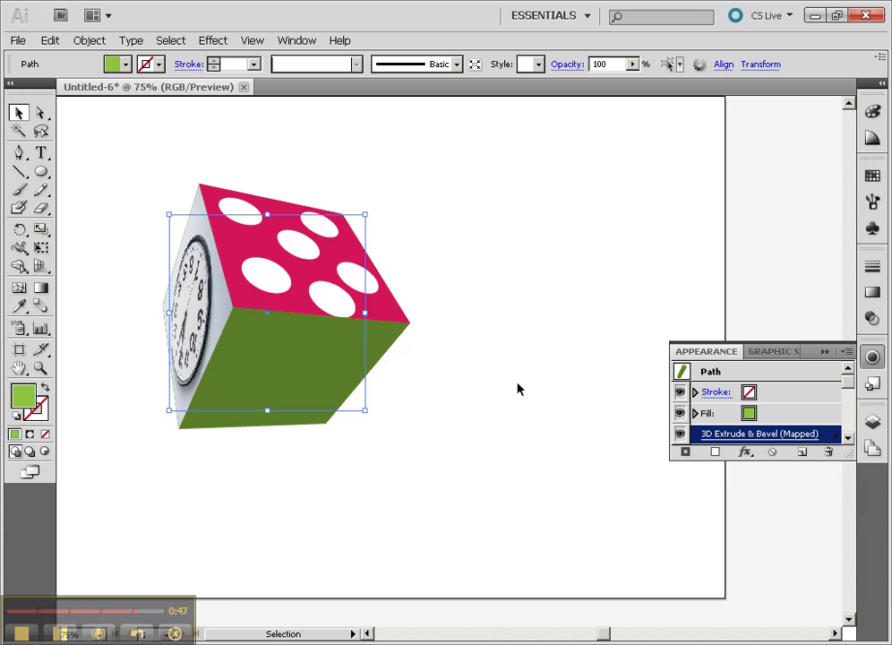
- Open Box1_base.jpg from the Cardboard box folder in XnView via Explorer
key("alt+Tab")
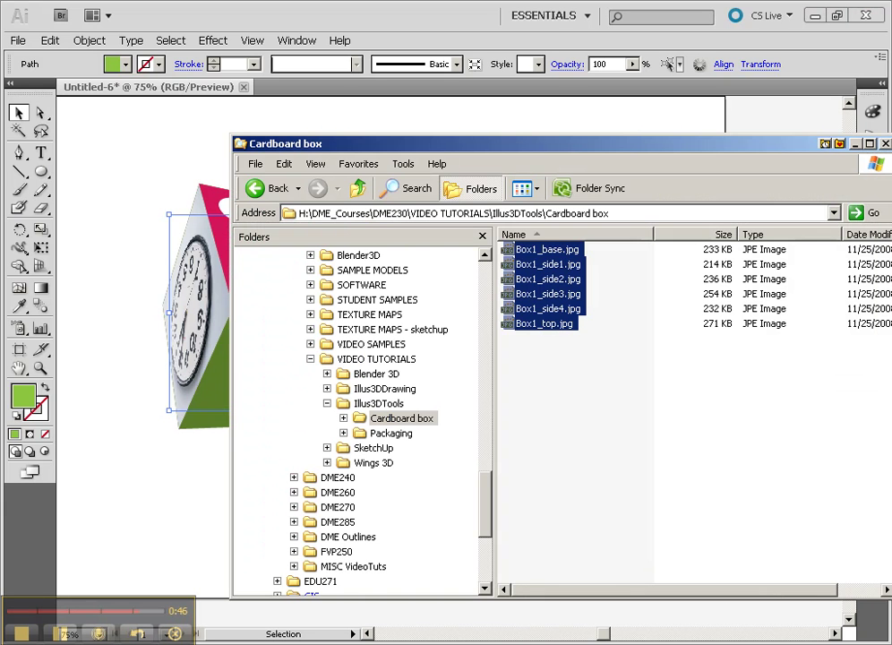
left_click(520, 252)
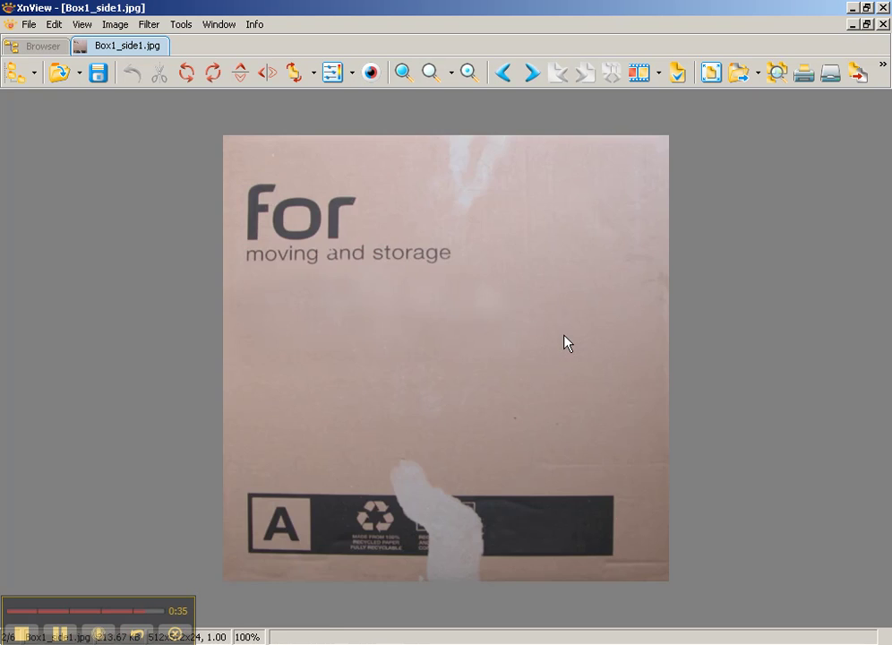
scroll(564, 343, "up", 3)
scroll(464, 539, "down", 2)
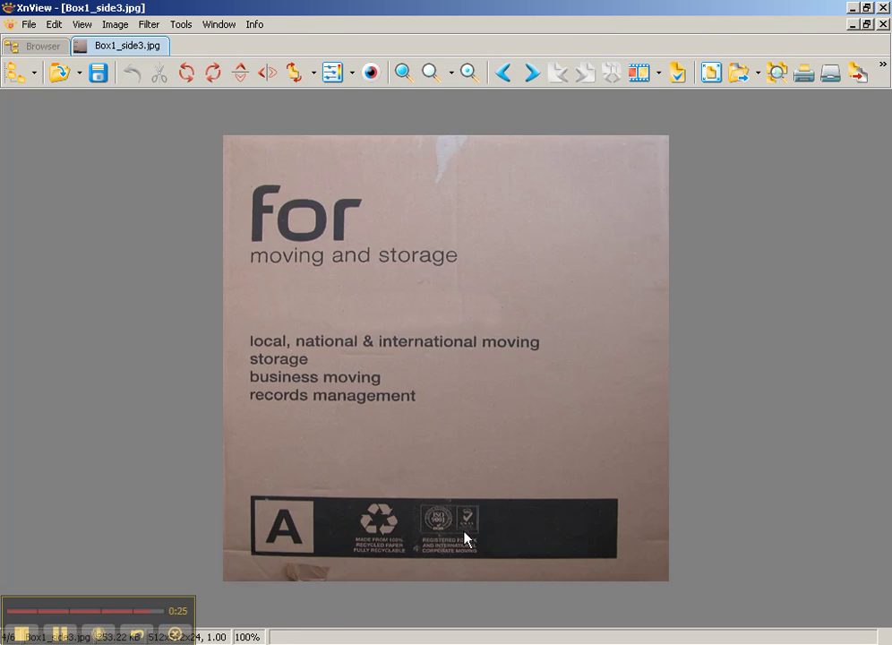
scroll(508, 527, "down", 1)
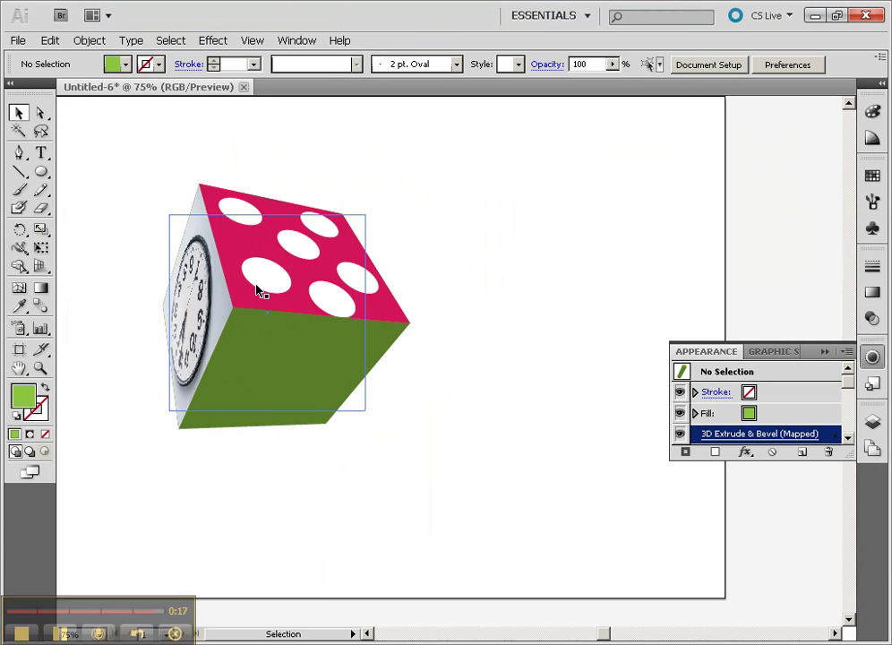
- Stretch the cube's base up and to the right into a wide, elongated box
left_click(280, 334)
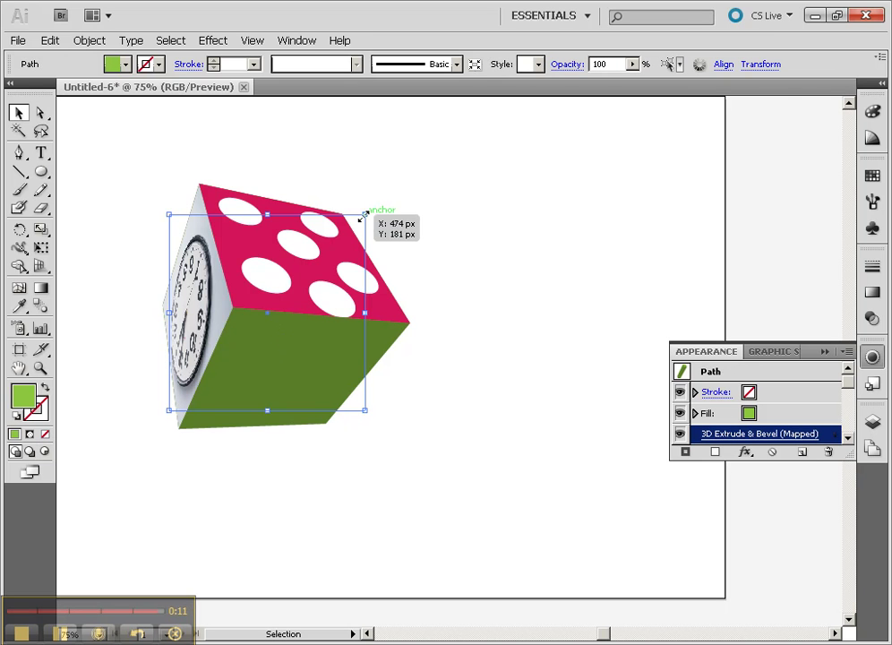
left_click_drag(366, 215, 639, 169)
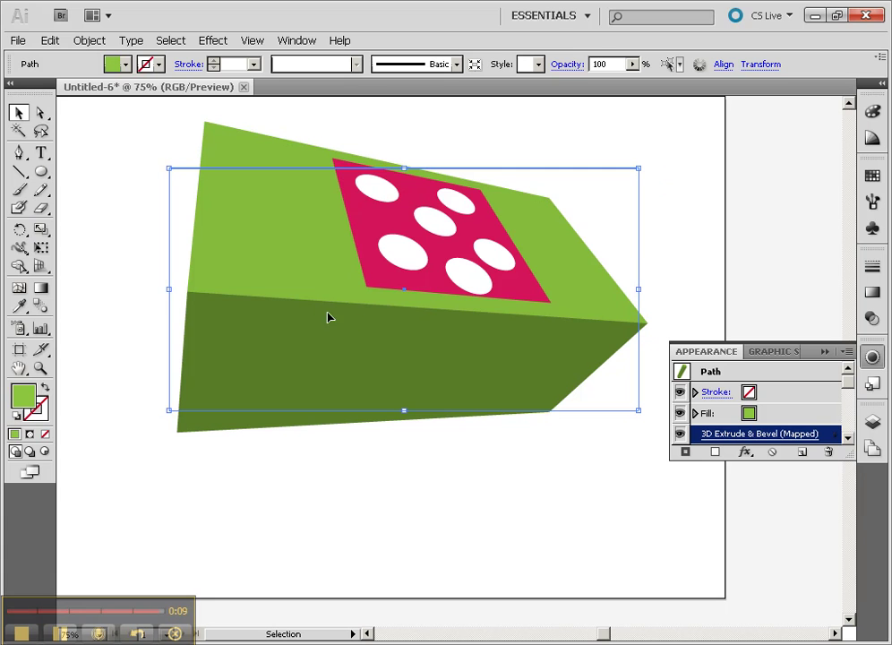